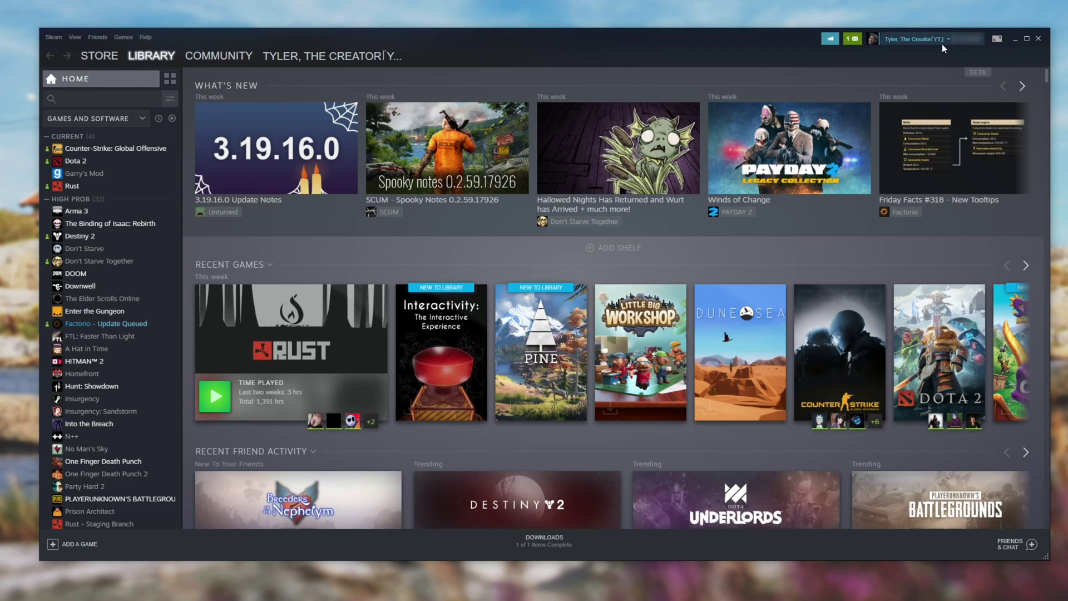
Step: Look at the account options listed under the profile name in the Steam library
click(942, 42)
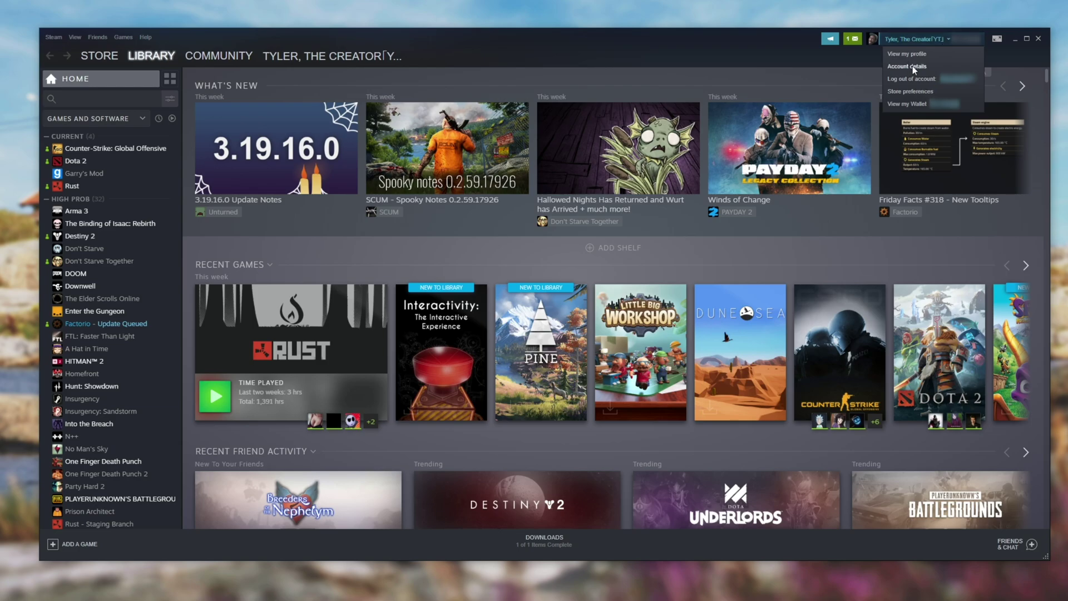
click(779, 71)
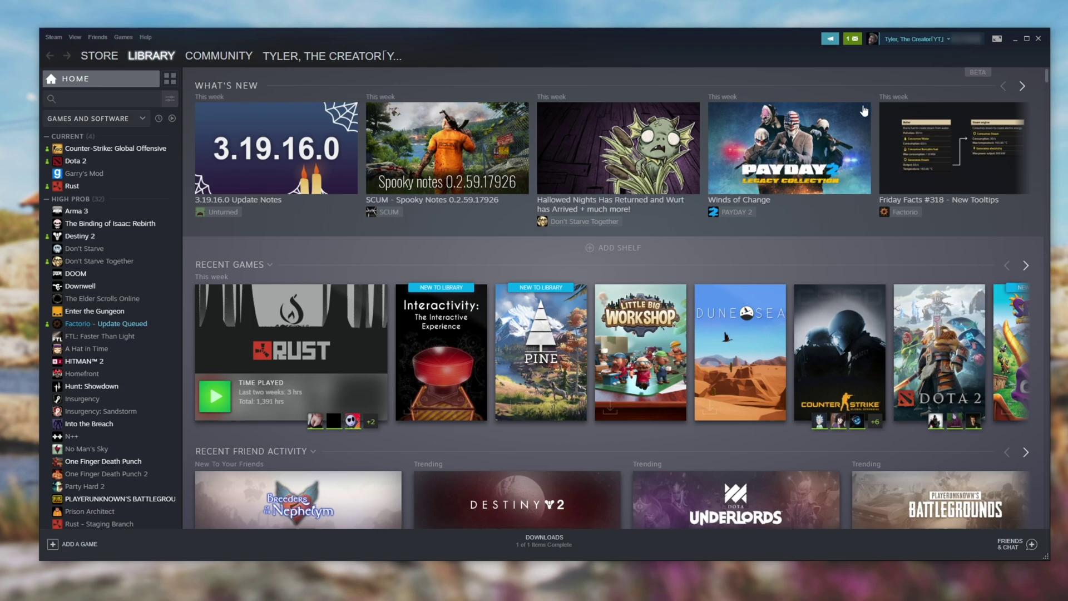
mouse_move(839, 123)
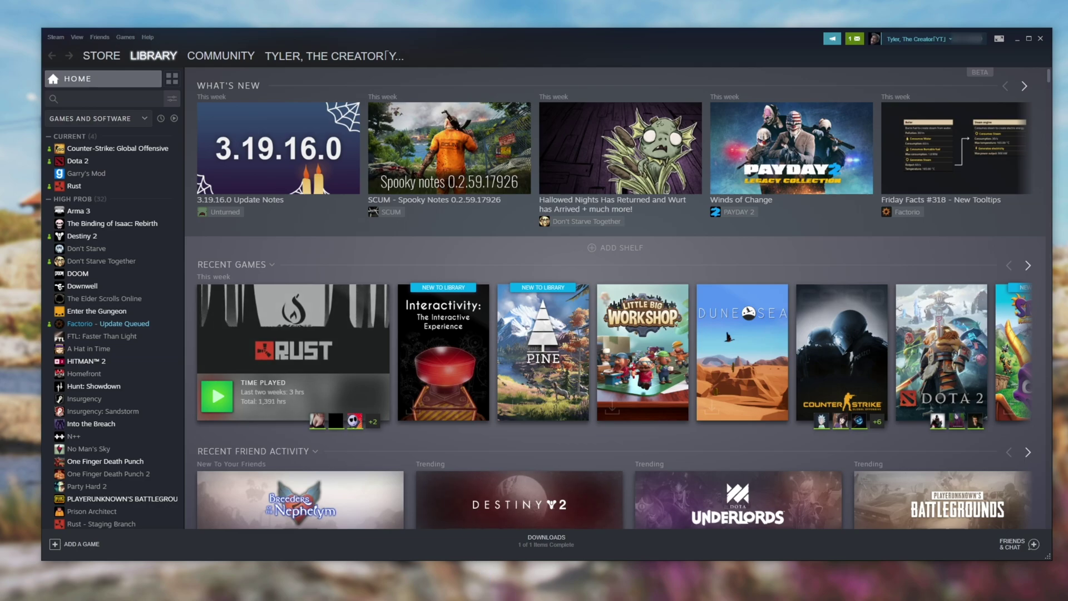
Step: Switch to Task Manager and open the file location of the Steam process
key(ctrl+shift+Escape)
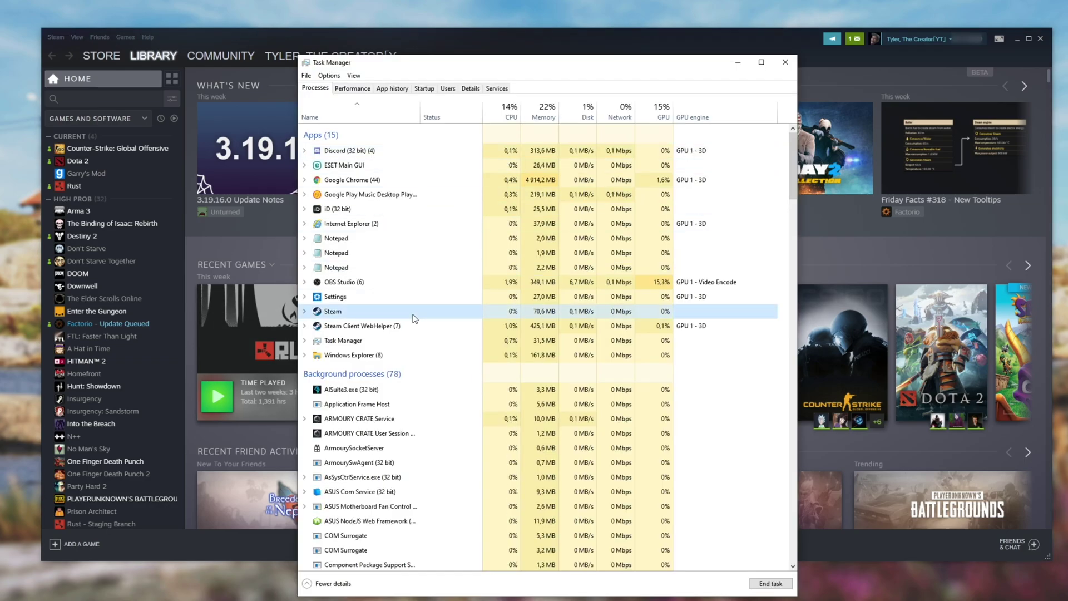
right_click(414, 315)
click(472, 410)
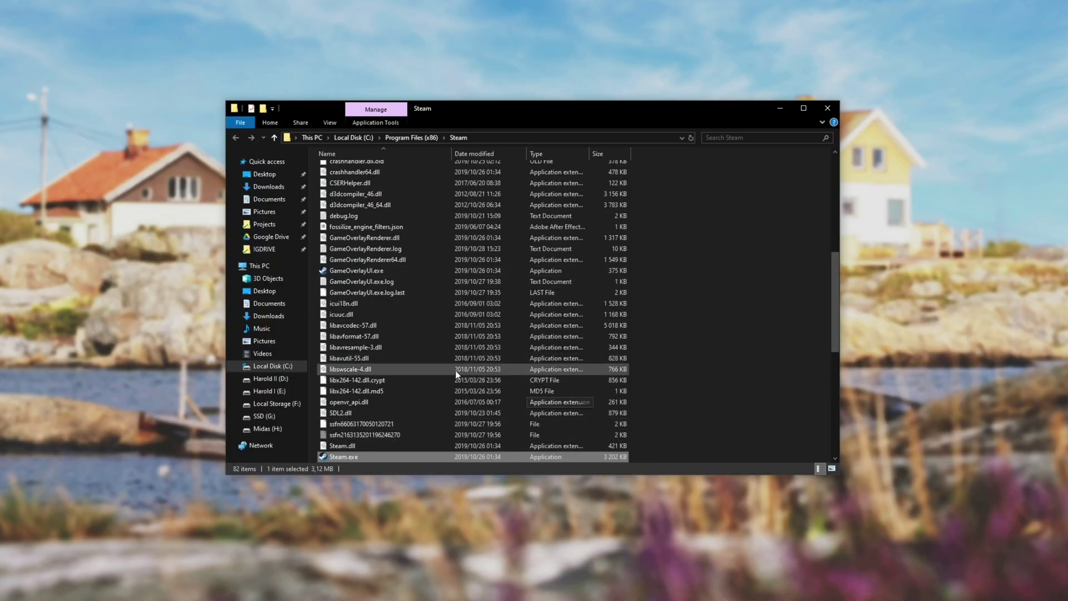
scroll(727, 395, up, 15)
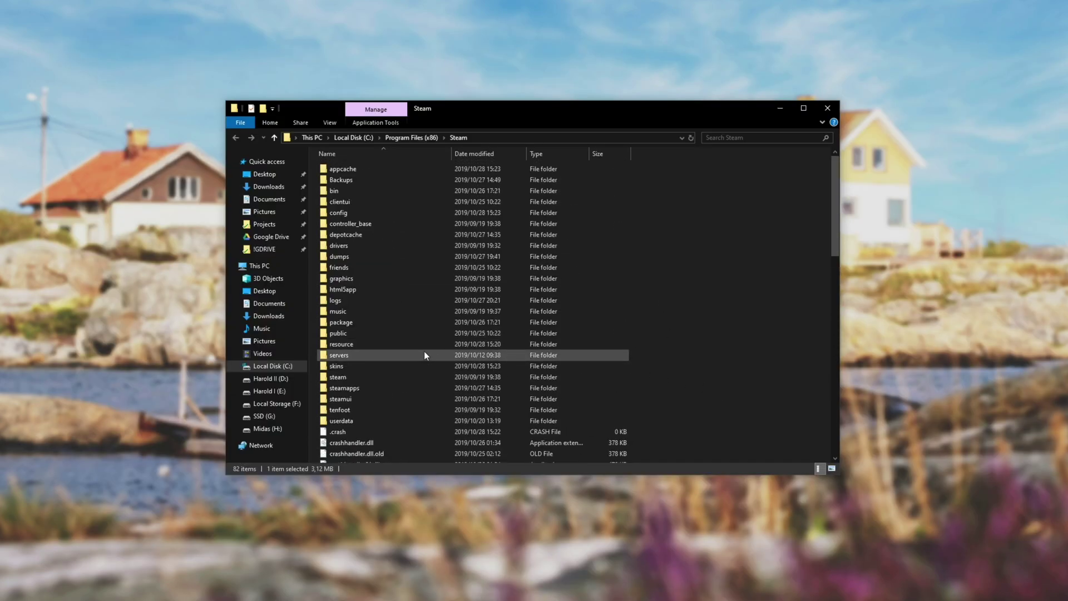
Step: Open the skins folder in a separate window and arrange it side by side with the Steam folder window
click(357, 369)
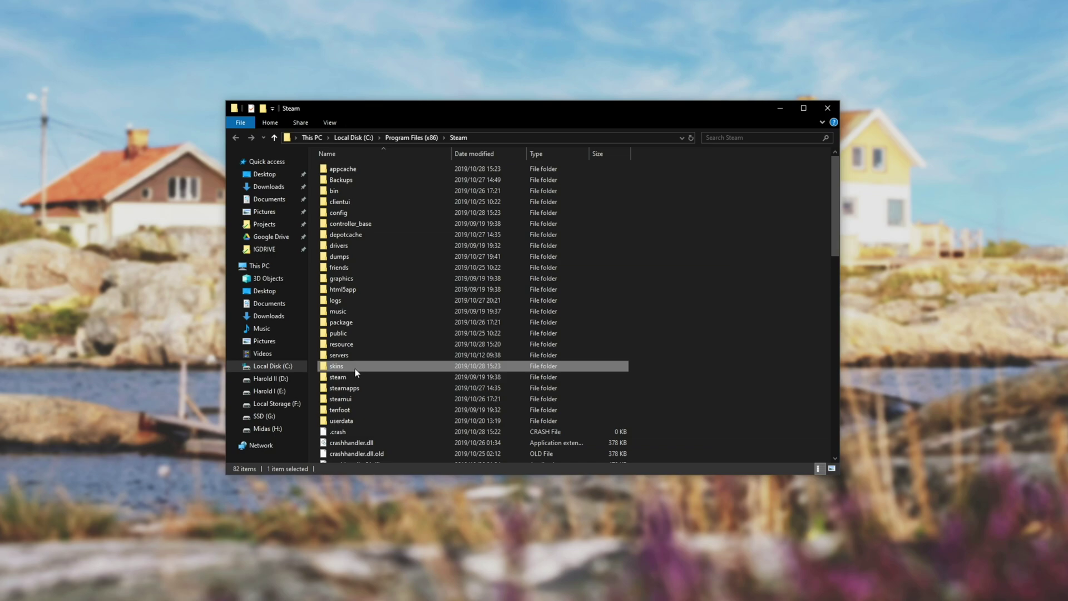
right_click(356, 367)
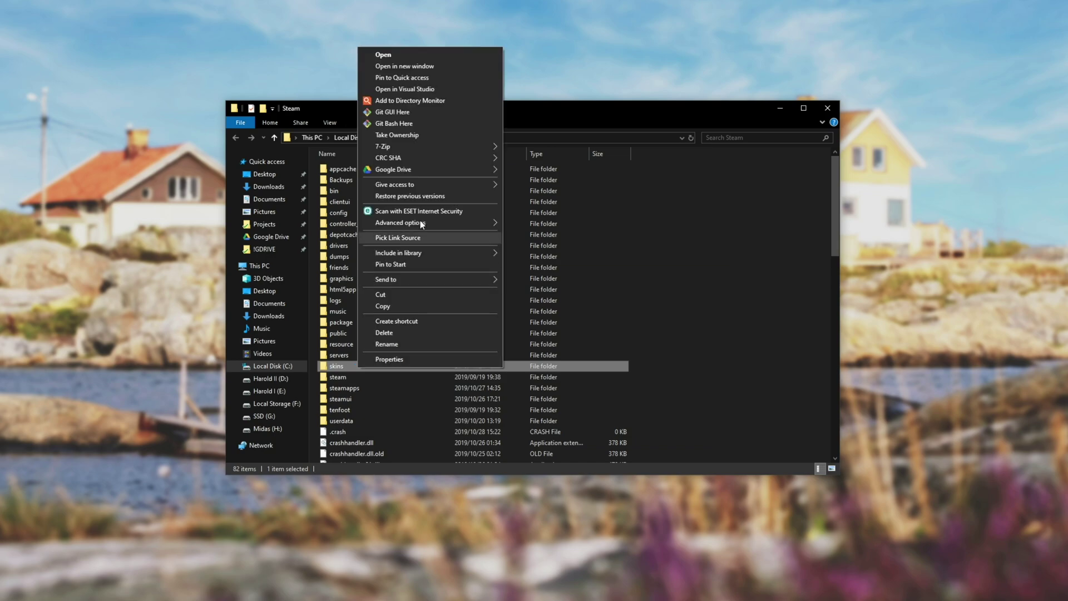
click(418, 66)
drag(528, 122, 816, 109)
drag(484, 109, 181, 110)
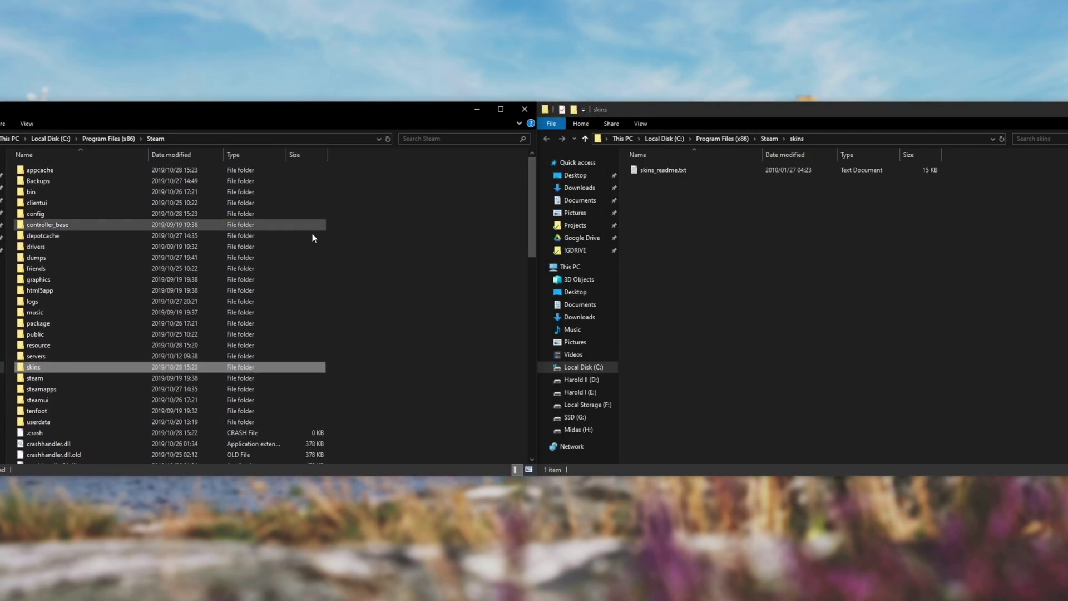
Step: Create a folder named HideMoney inside the skins folder
drag(778, 249, 764, 215)
right_click(722, 251)
mouse_move(806, 415)
click(853, 418)
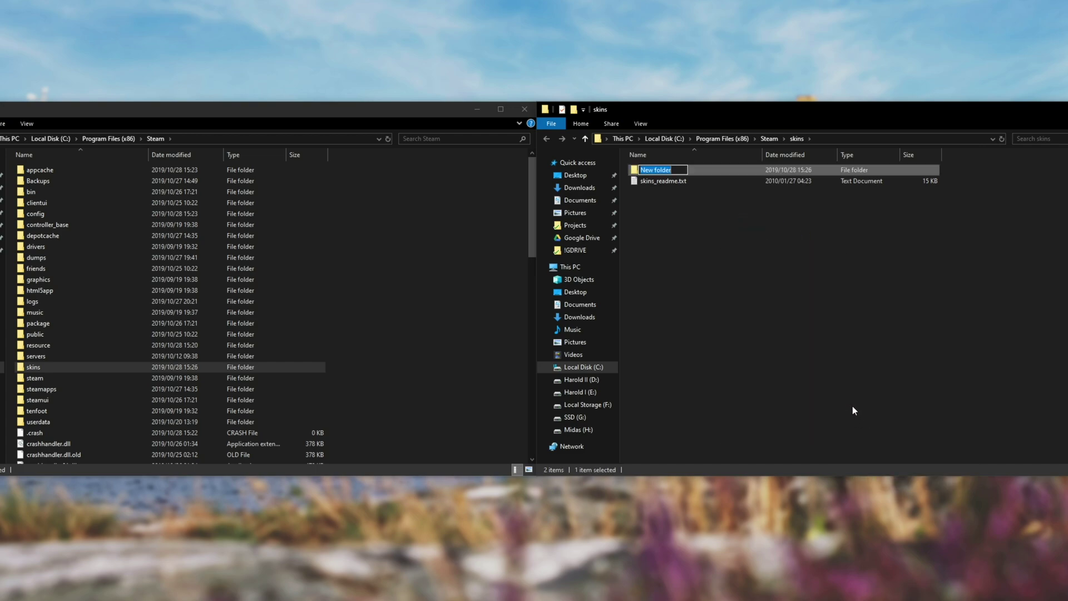
text(HideMoney)
key(Return)
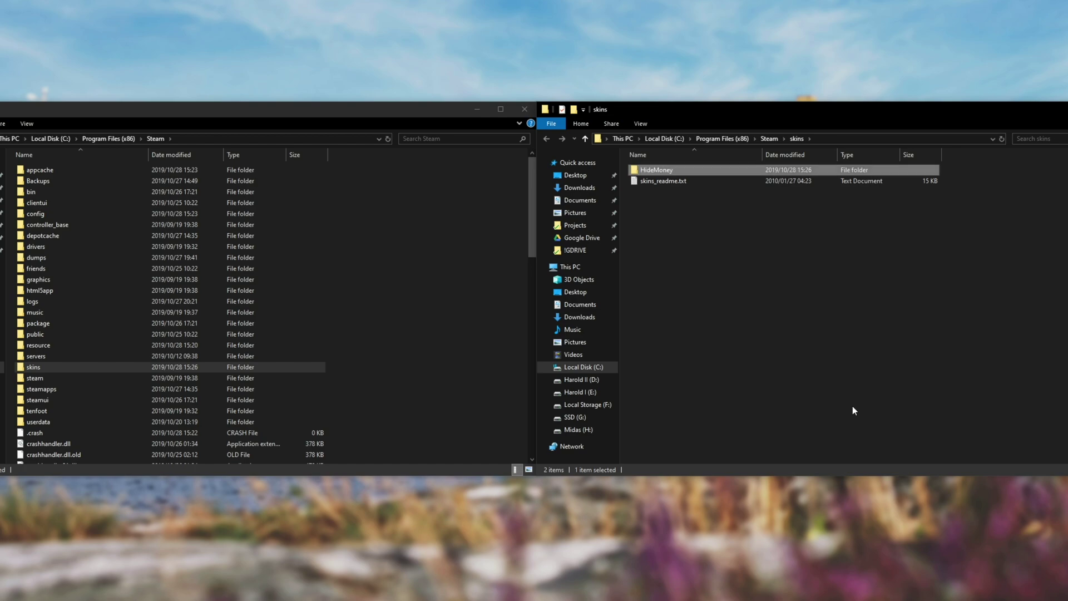
Step: Create a folder named resource inside HideMoney and open it
double_click(671, 172)
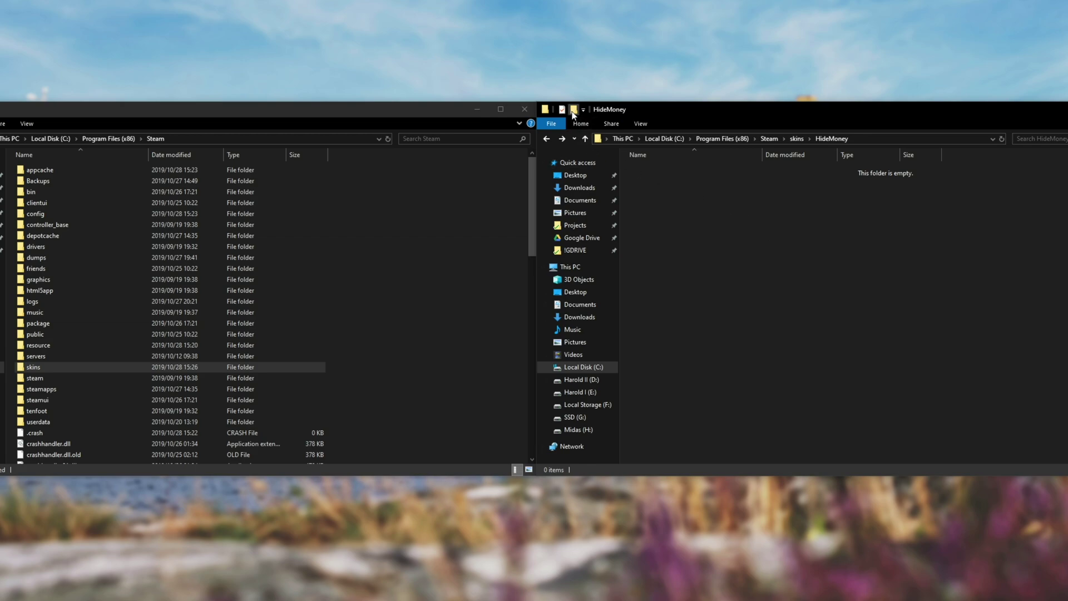
key(ctrl+shift+n)
text(resource)
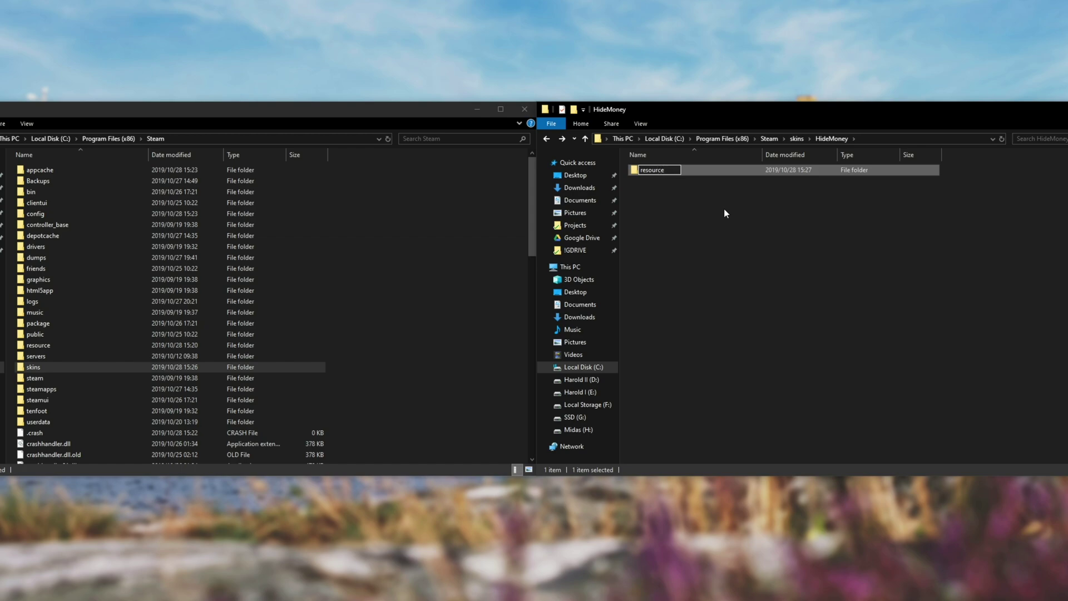
key(Return)
key(Return)
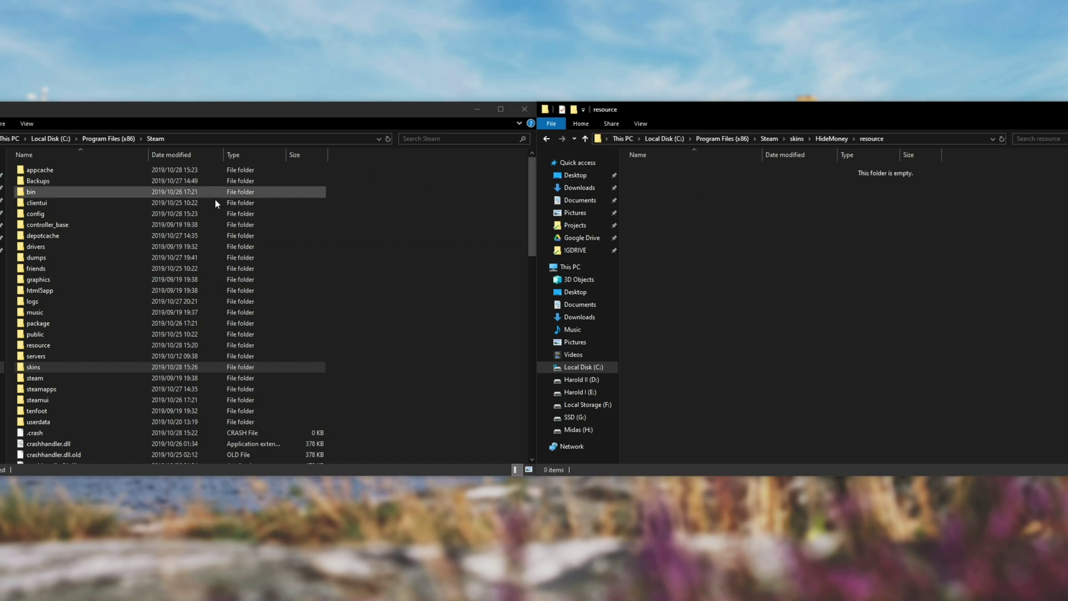
Step: Examine the contents of the styles and layout subfolders in Steam's original resource folder
drag(413, 191, 384, 373)
double_click(225, 346)
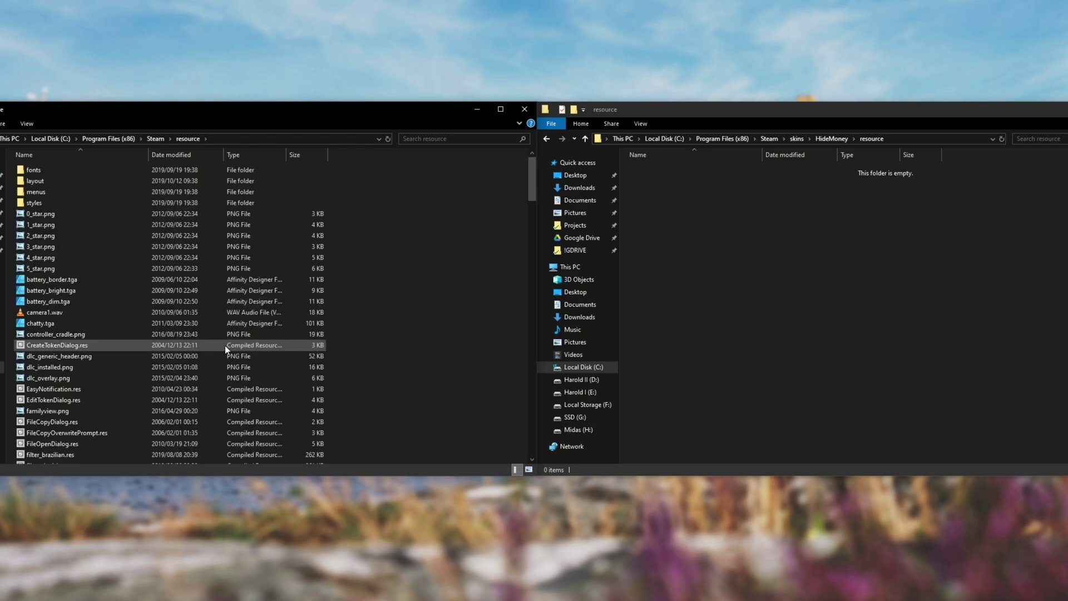
double_click(156, 203)
drag(100, 190, 65, 182)
key(alt+Up)
double_click(48, 182)
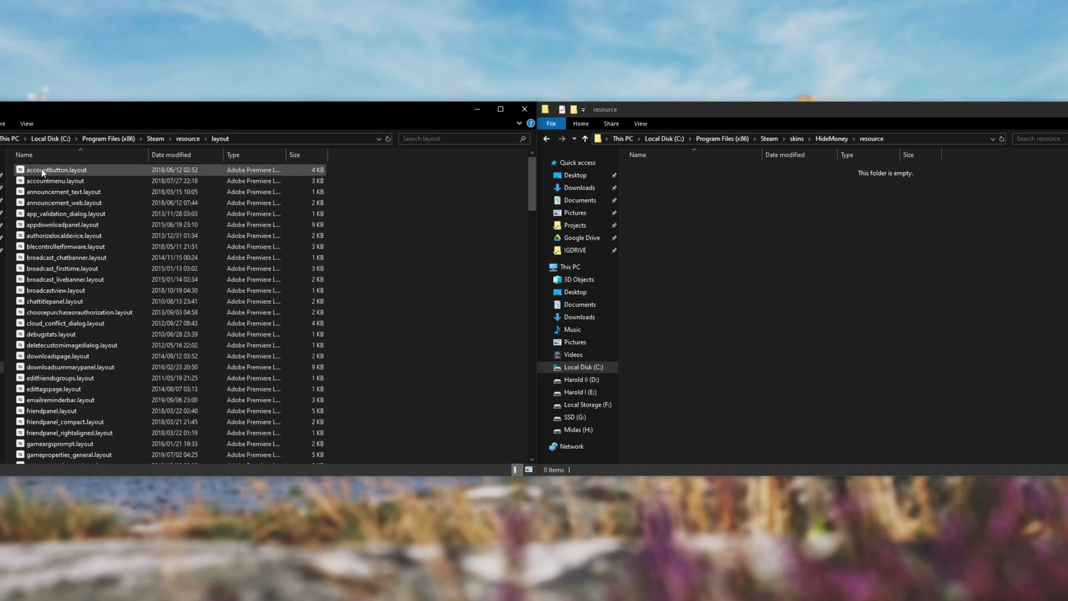
click(25, 170)
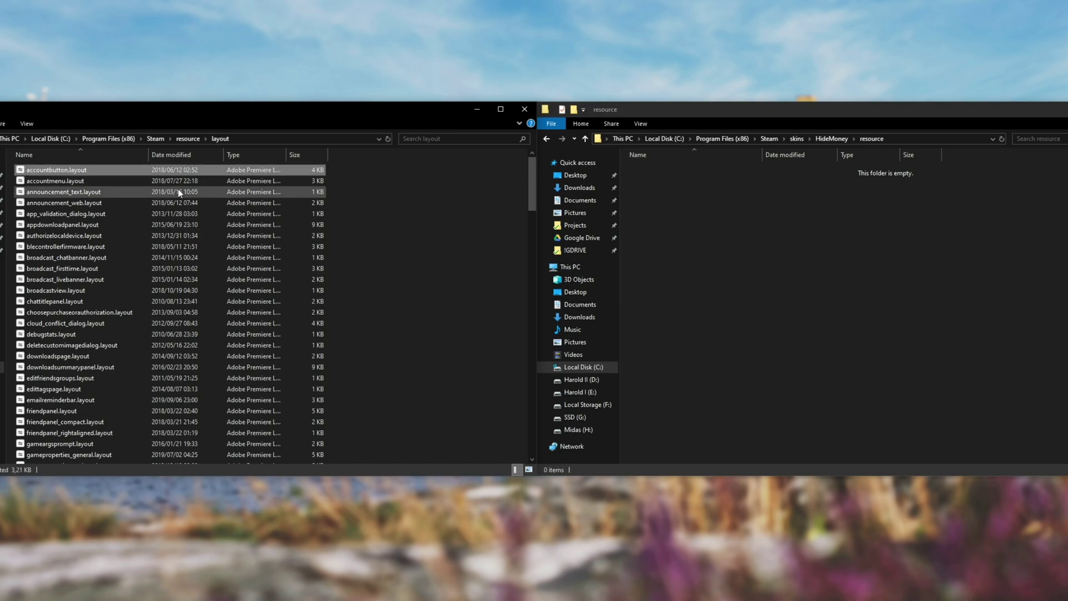
key(alt+Up)
Step: Create two folders named styles and layout inside HideMoney's resource folder
drag(734, 176, 687, 300)
key(ctrl+shift+n)
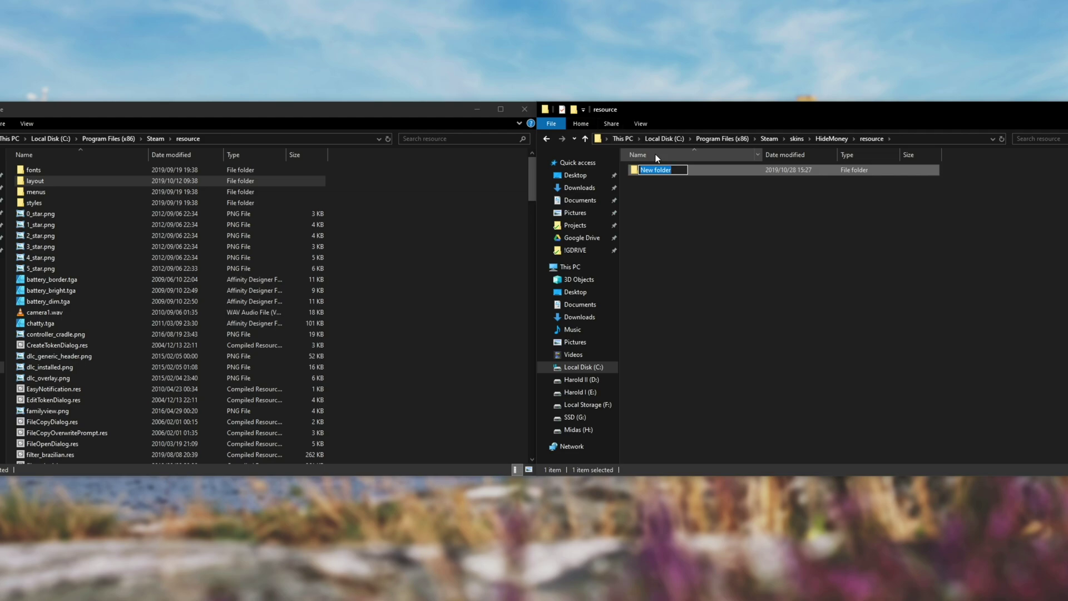
text(styles)
key(Return)
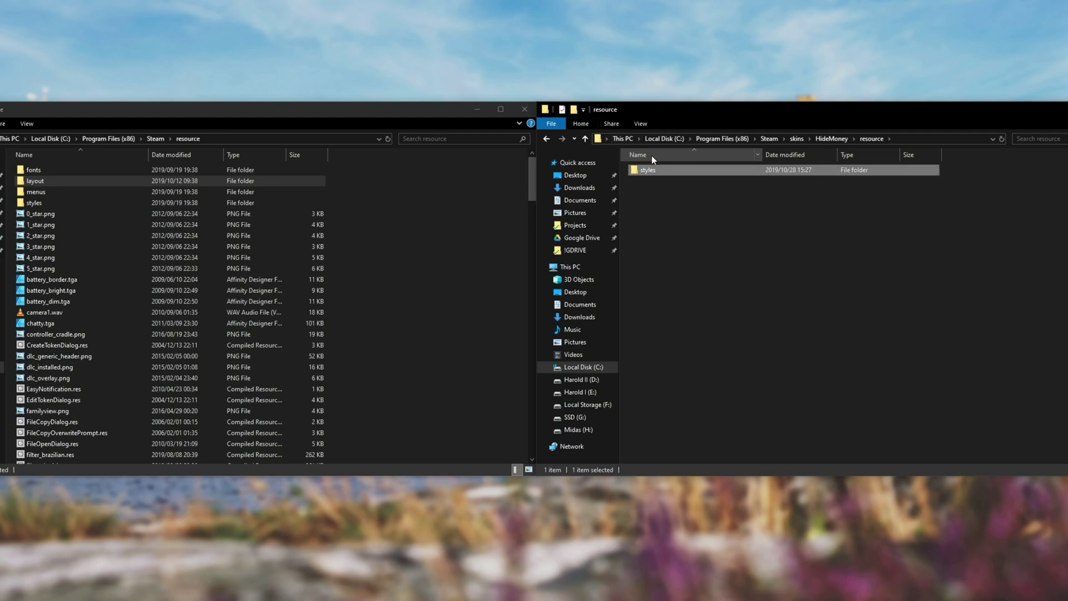
key(ctrl+shift+n)
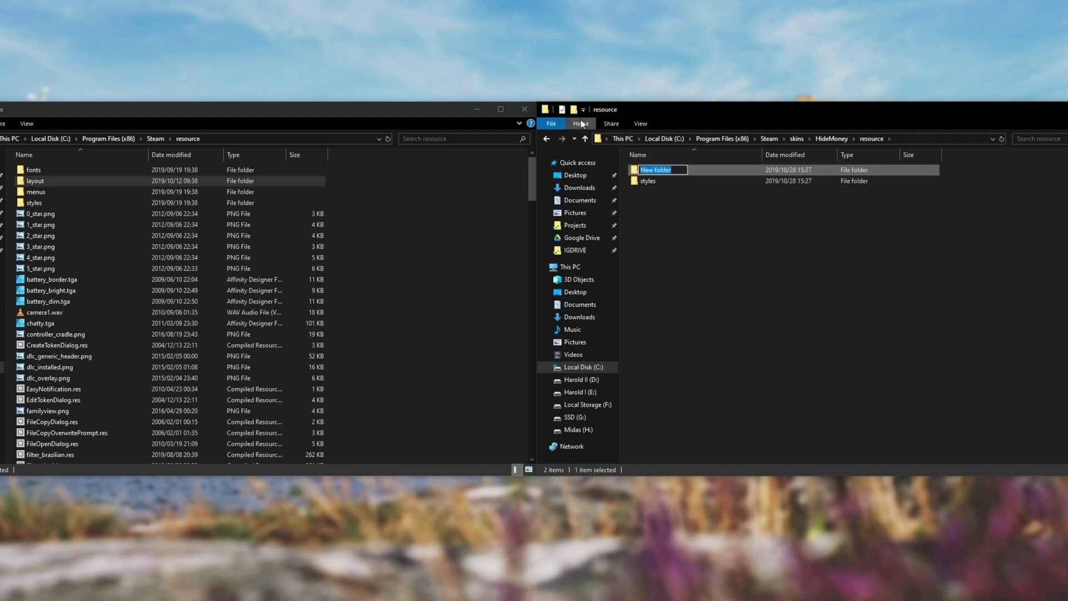
text(layout)
key(Return)
Step: Copy steam.styles from Steam's original styles folder into HideMoney's styles folder
double_click(245, 203)
click(119, 181)
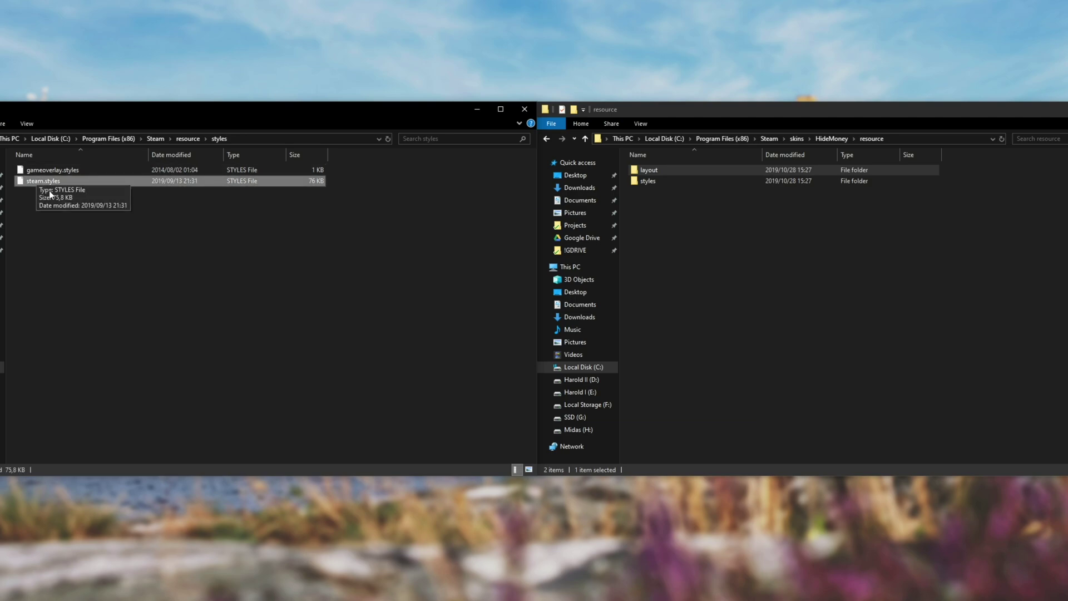
double_click(648, 181)
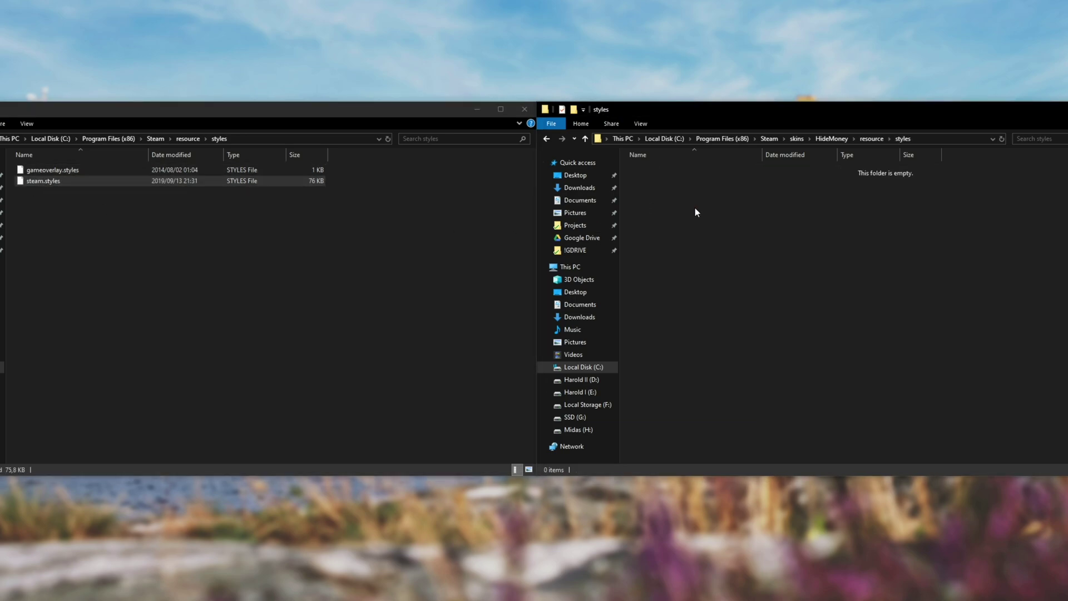
key(ctrl+v)
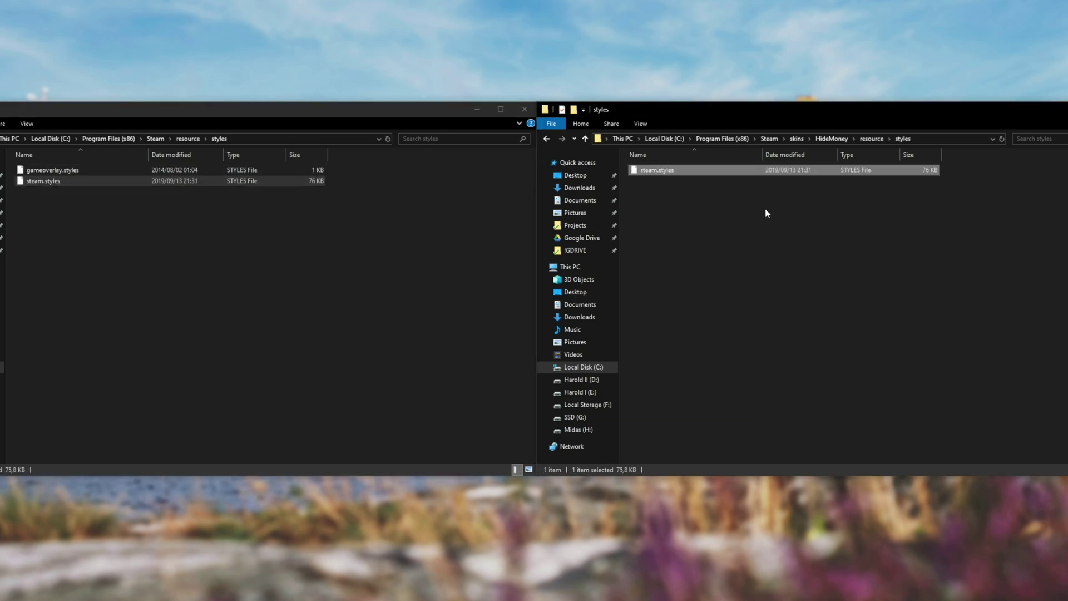
Step: Copy accountbutton.layout from Steam's original layout folder into HideMoney's layout folder
key(alt+Left)
click(469, 203)
key(alt+Left)
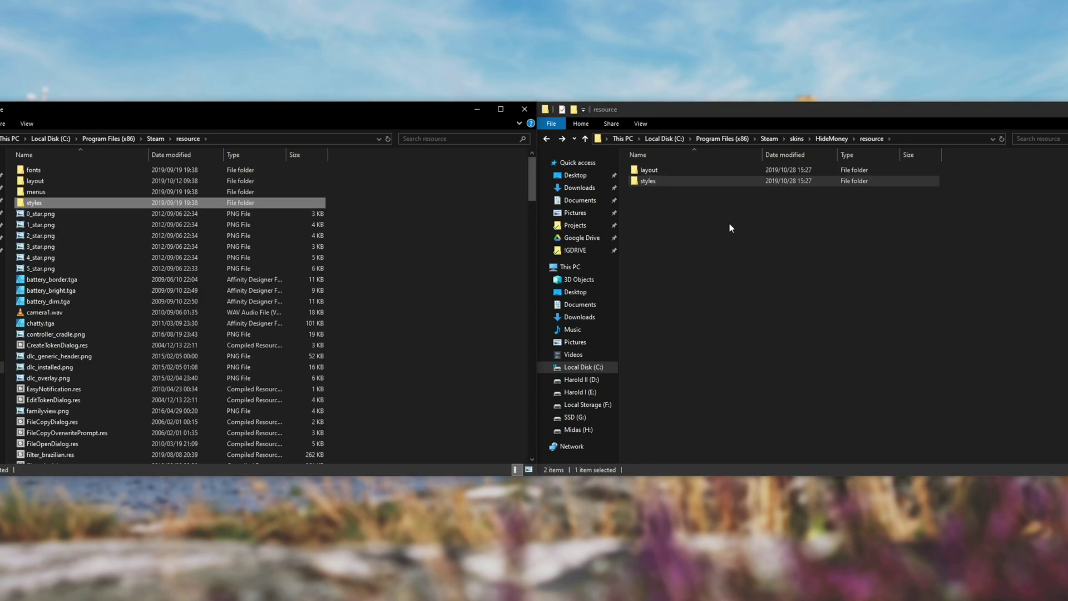
double_click(165, 179)
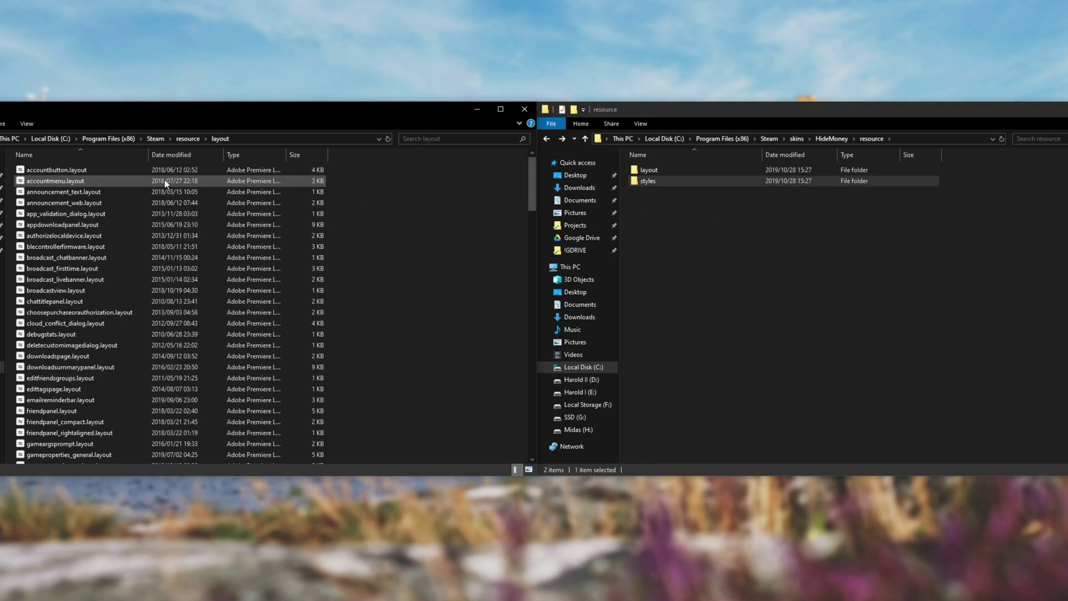
click(98, 169)
double_click(702, 169)
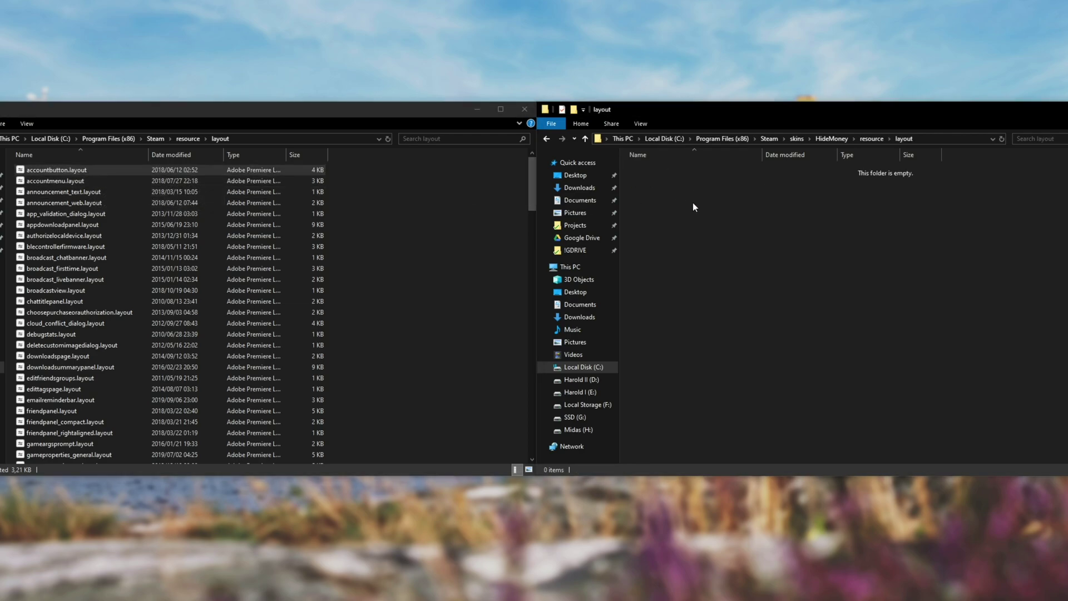
key(ctrl+v)
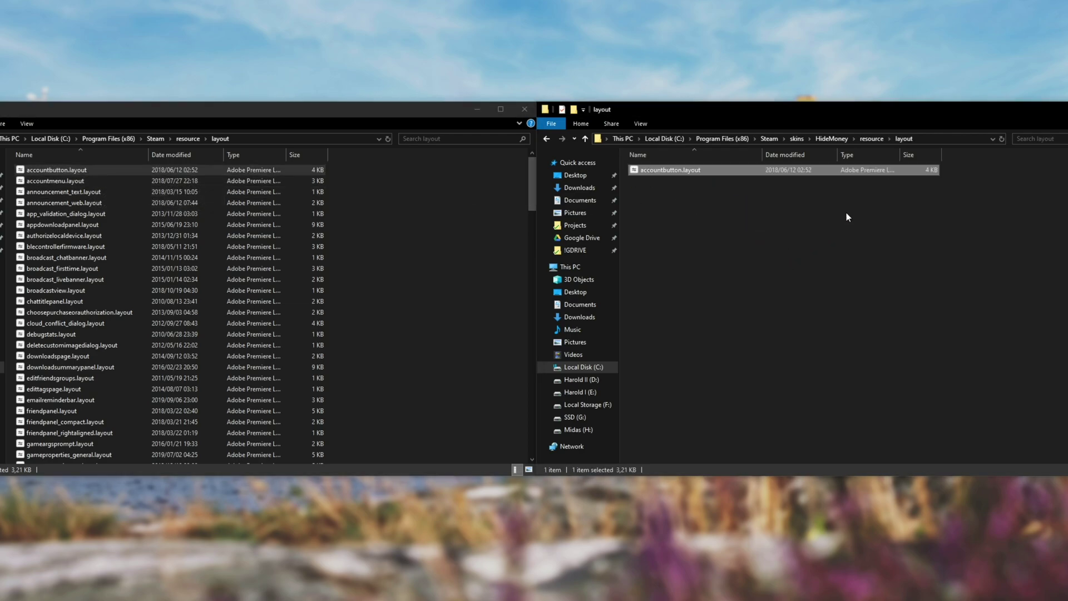
Step: Open HideMoney's accountbutton.layout in Notepad++ and go to the font-size line of the first AccountBalanceStyle block
right_click(689, 172)
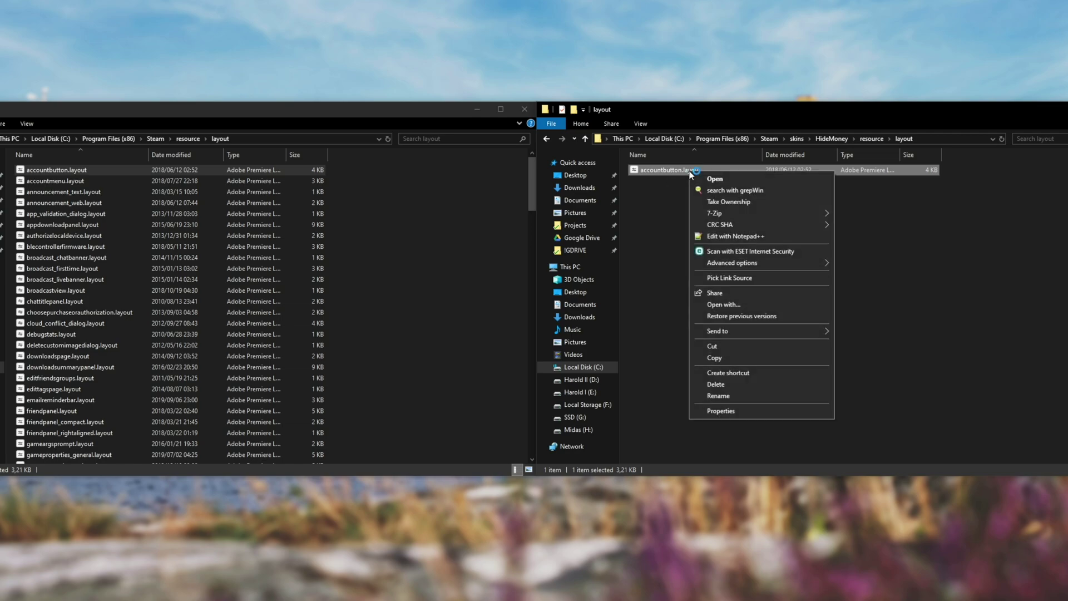
click(727, 238)
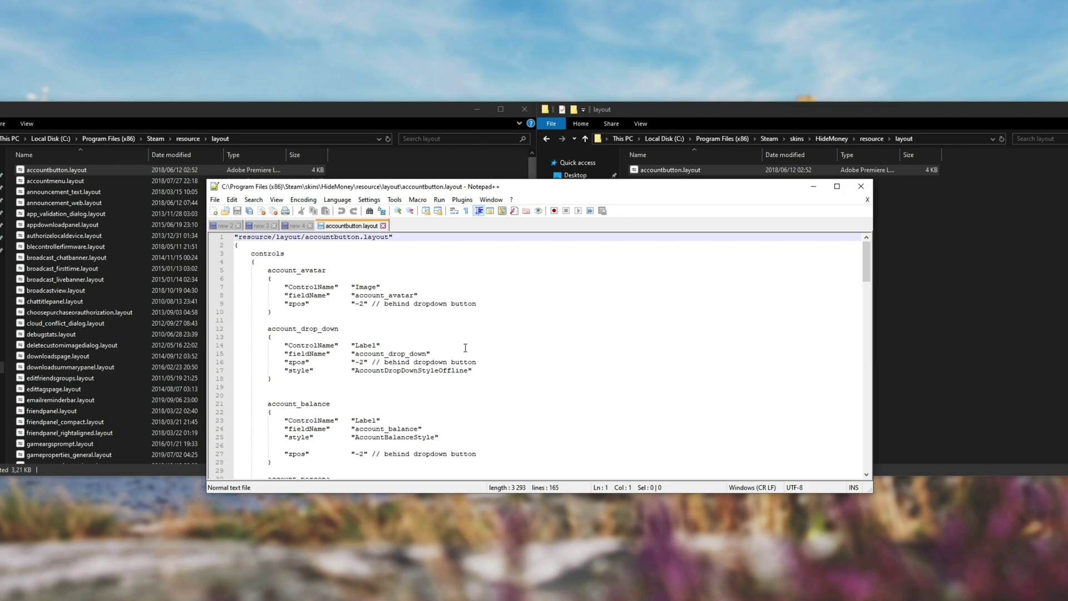
scroll(466, 347, down, 18)
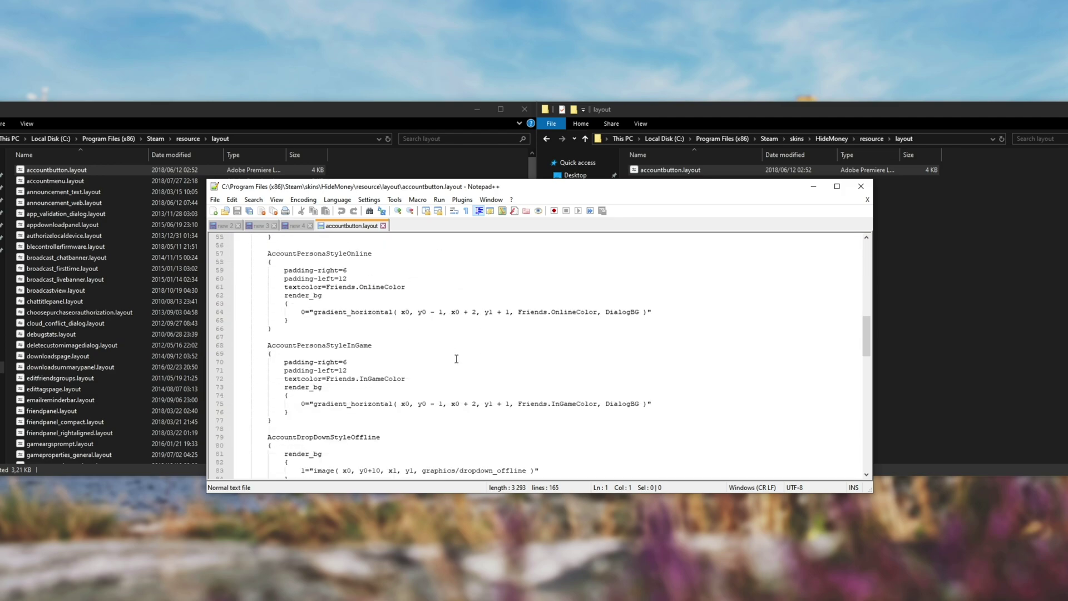
scroll(456, 358, down, 18)
click(281, 387)
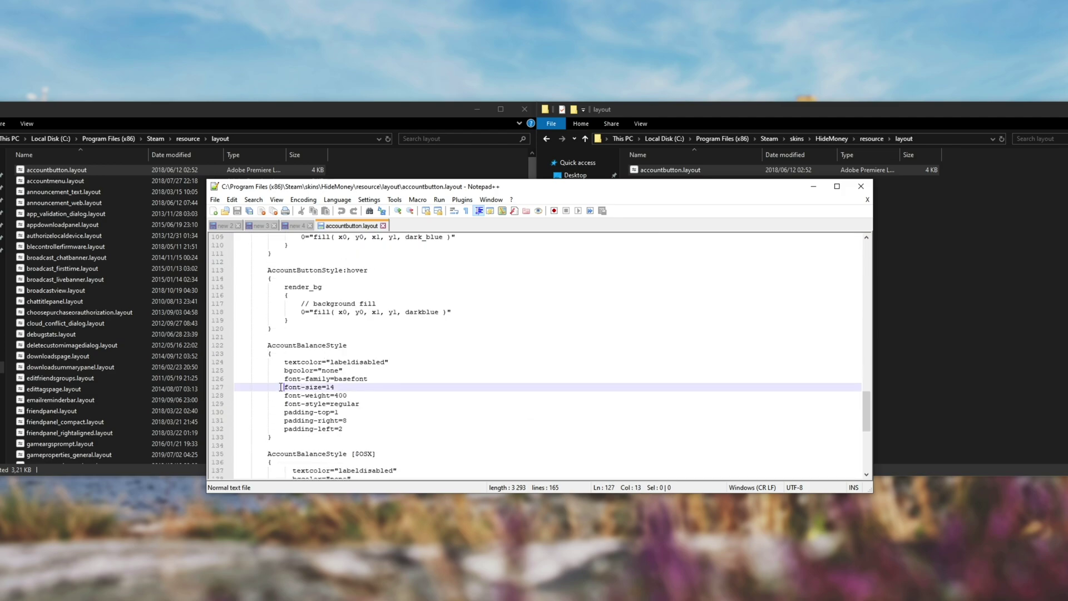
Step: Set font-size to 0 in the first AccountBalanceStyle block
drag(281, 387, 345, 389)
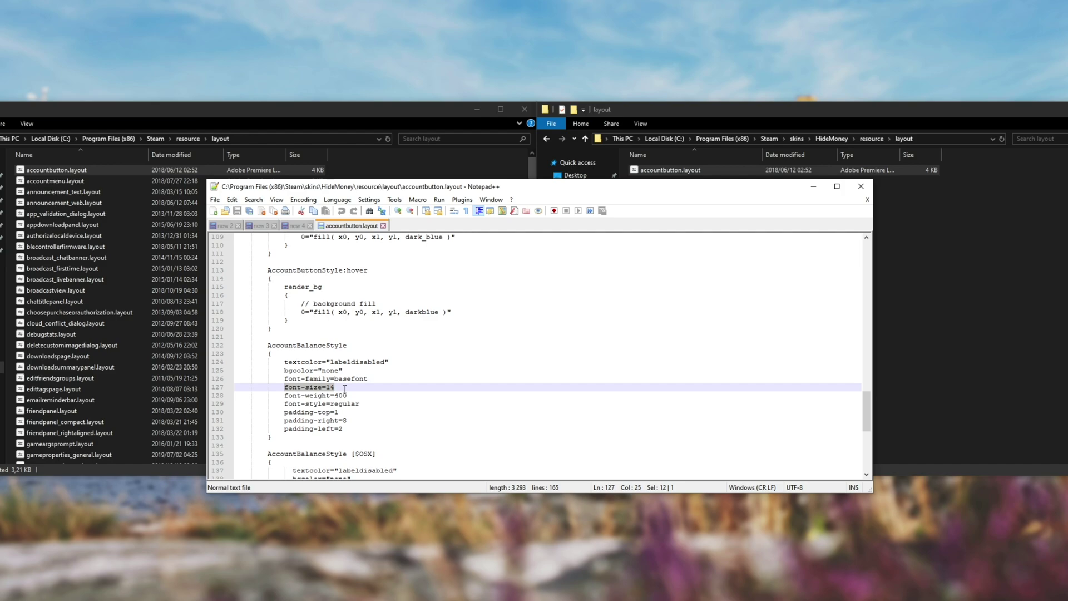
click(279, 353)
click(270, 438)
drag(269, 346, 347, 346)
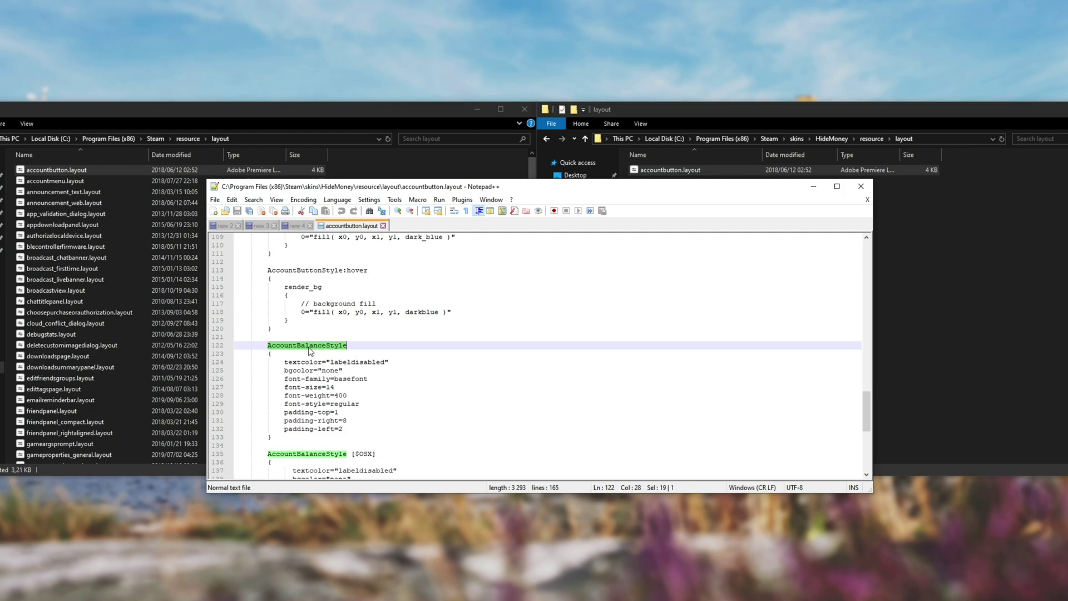
drag(327, 388, 335, 388)
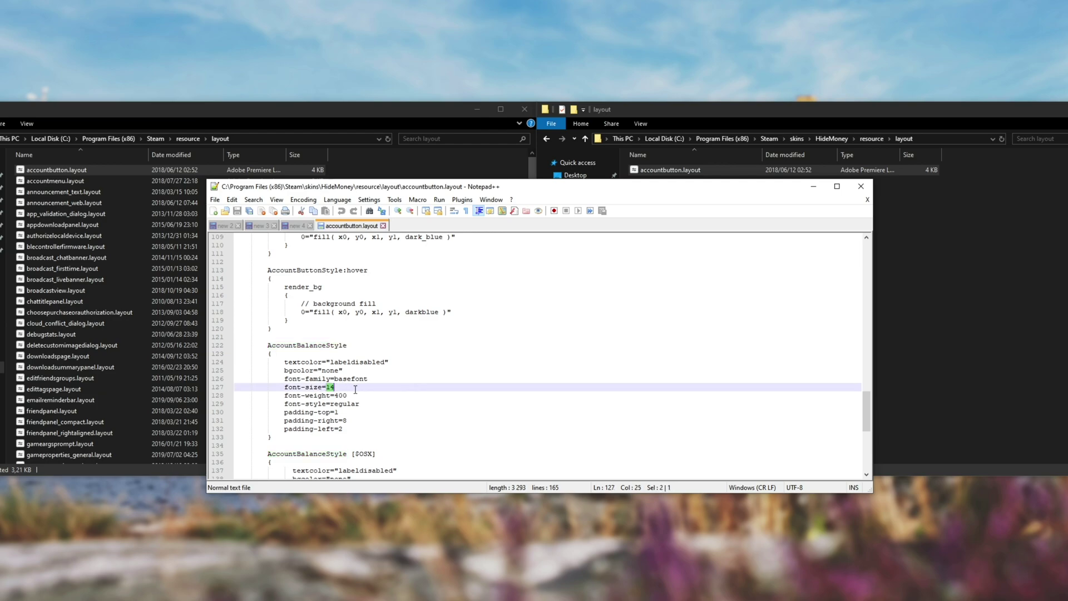
text(0)
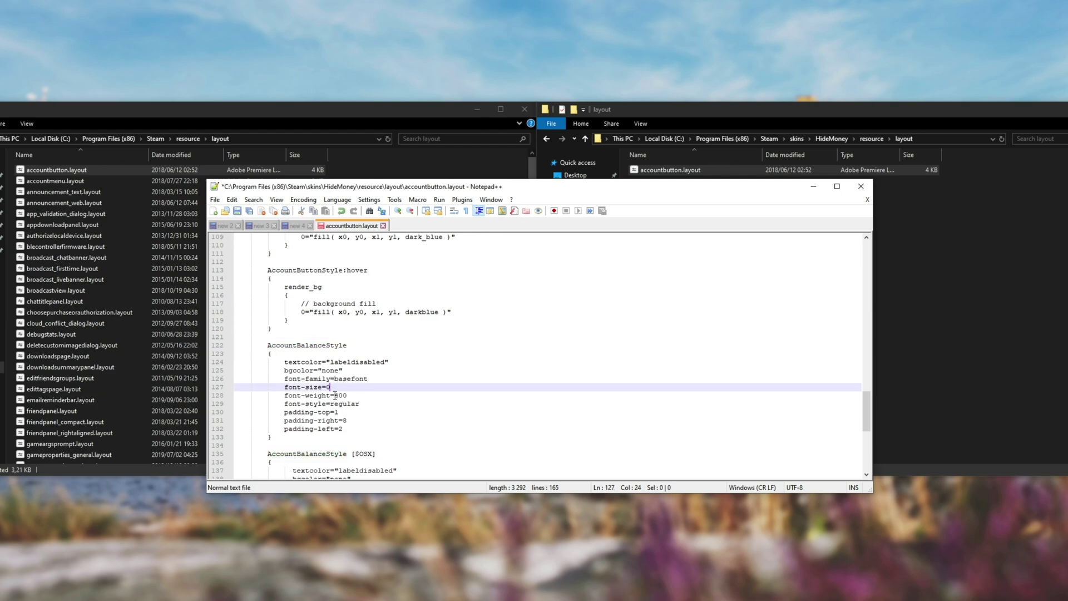
Step: Set padding-right and padding-left to 0 in the first AccountBalanceStyle block
mouse_move(343, 422)
mouse_down()
mouse_move(360, 423)
mouse_move(346, 429)
mouse_up()
text(00)
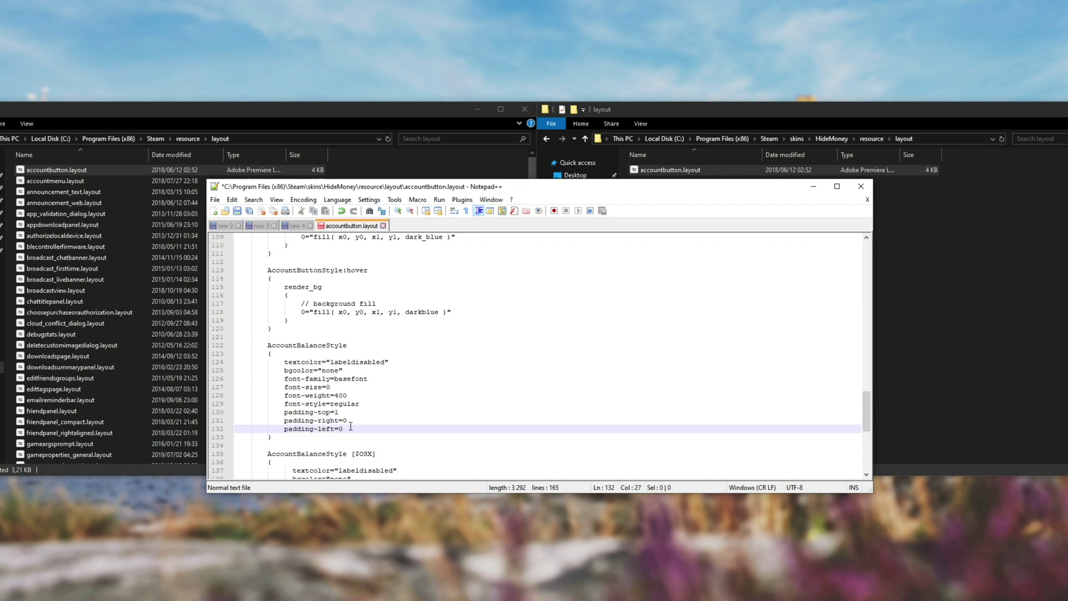
Step: Inspect the font-size line of the AccountBalanceStyle [$OSX] block, and save accountbutton.layout and close the editor
scroll(351, 426, down, 2)
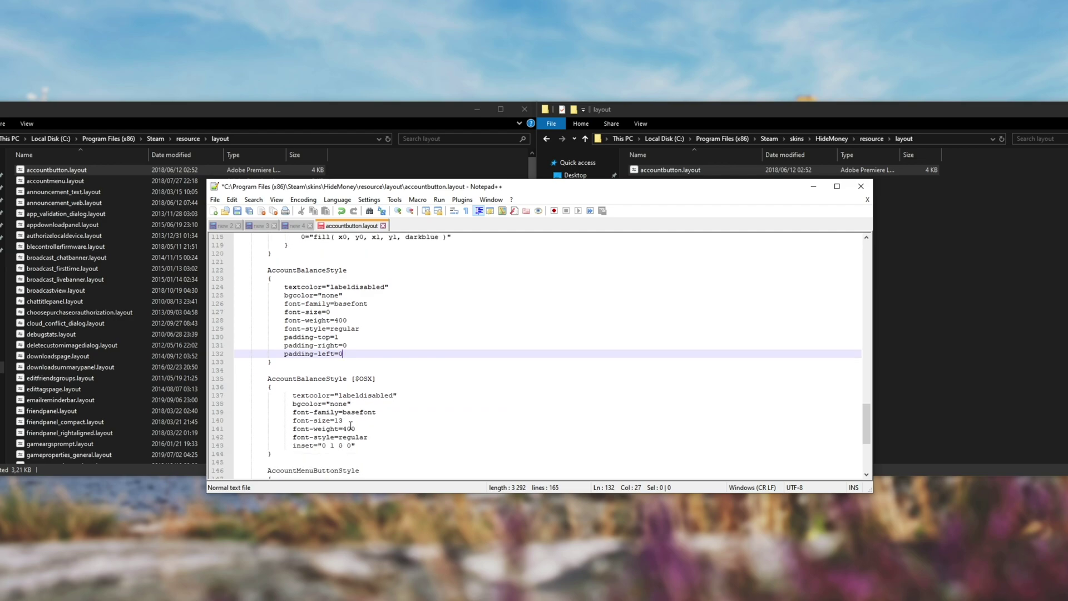
scroll(350, 426, down, 1)
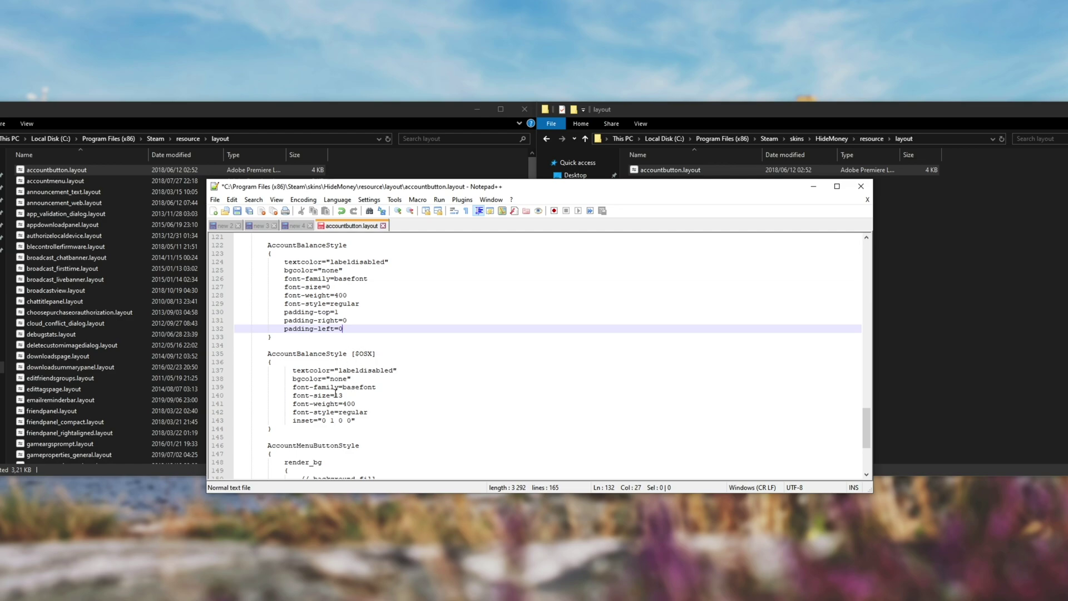
drag(336, 395, 349, 394)
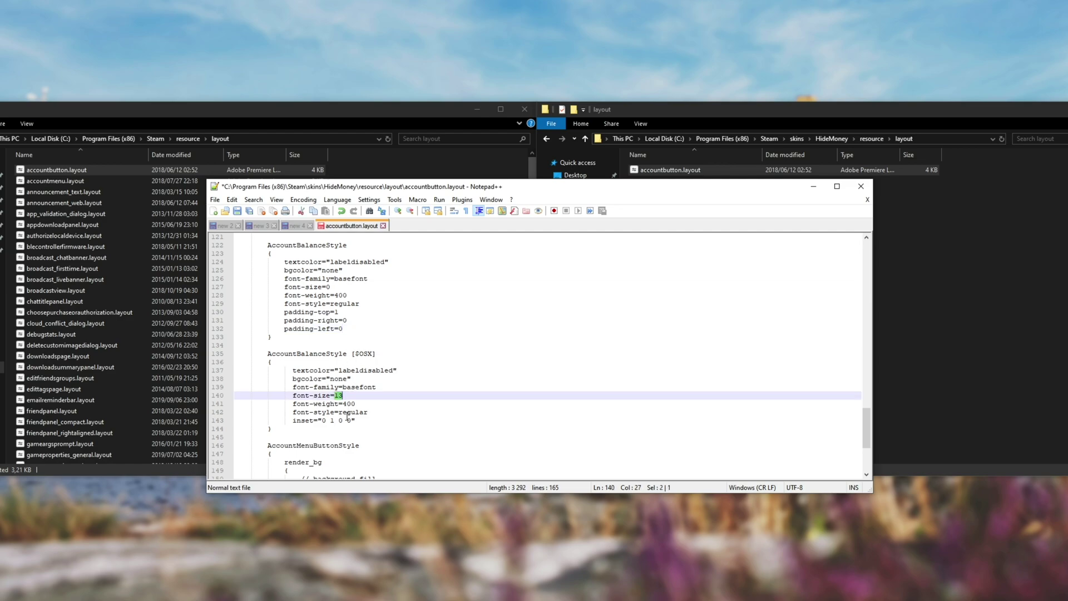
scroll(367, 383, up, 1)
click(387, 370)
key(ctrl+s)
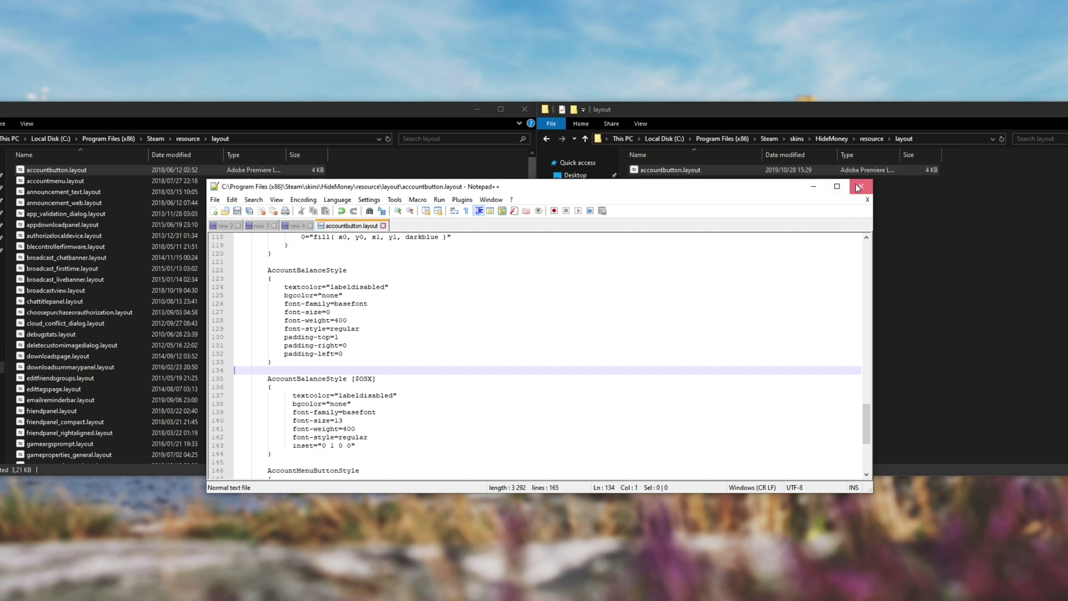
click(857, 186)
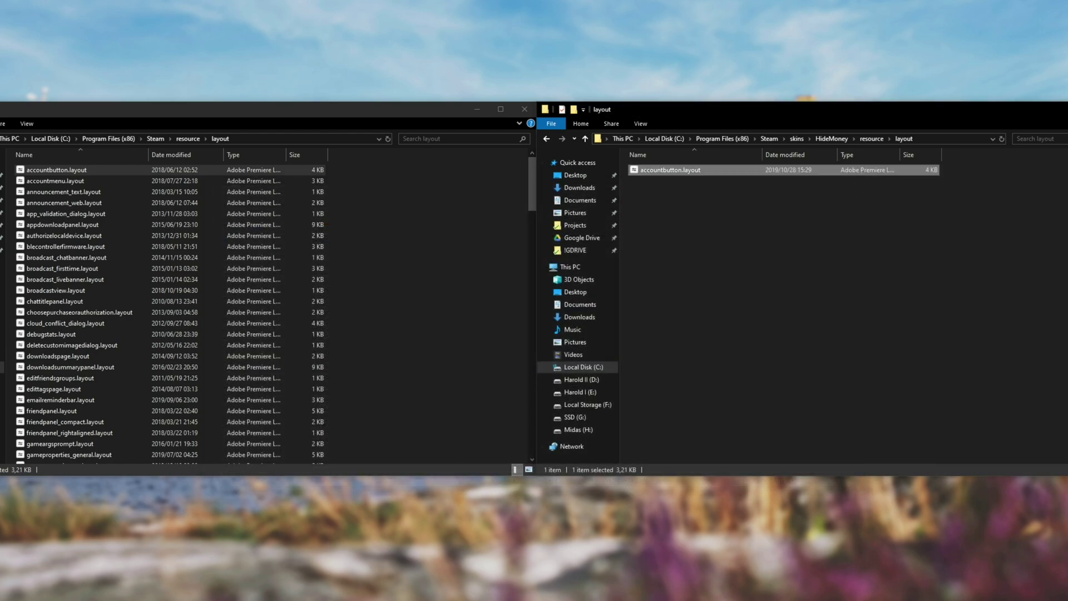
Step: Switch to Steam, choose HideMoney as the skin in the Interface settings, and restart Steam to apply it
click(108, 585)
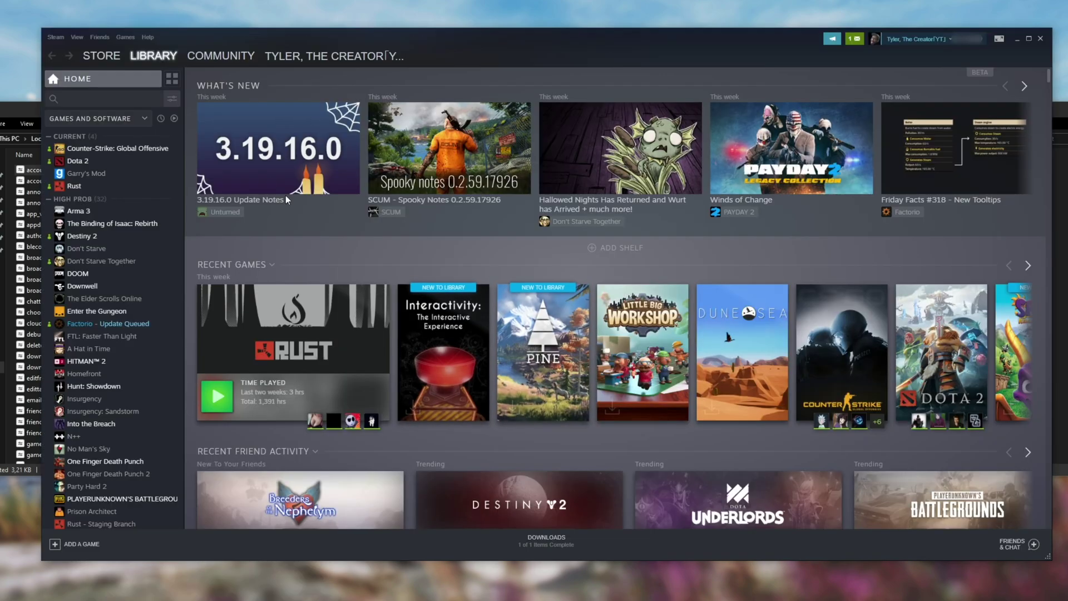
click(55, 37)
click(82, 100)
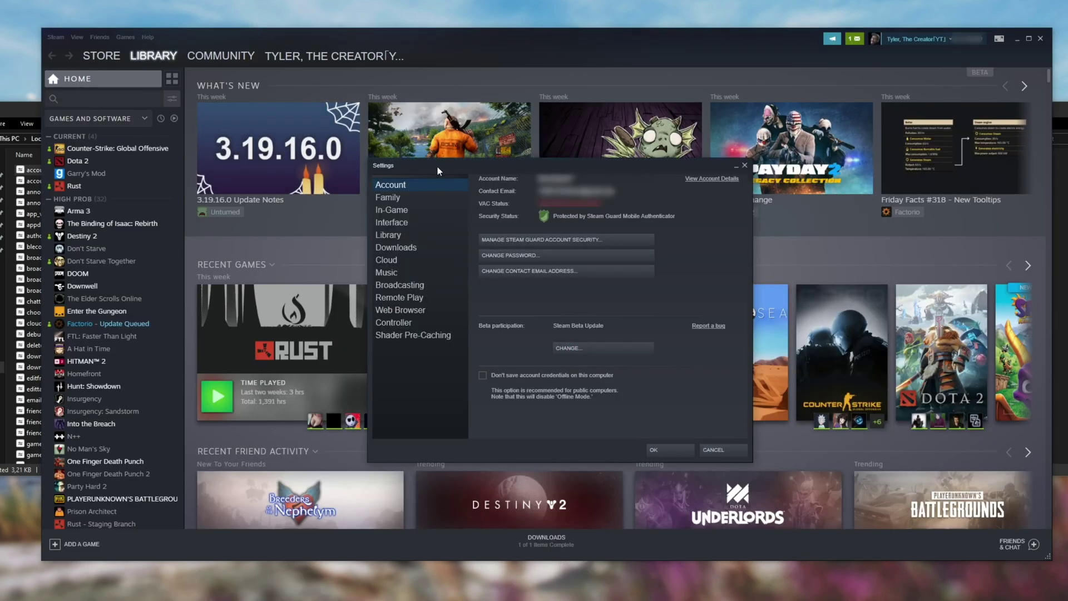
click(392, 223)
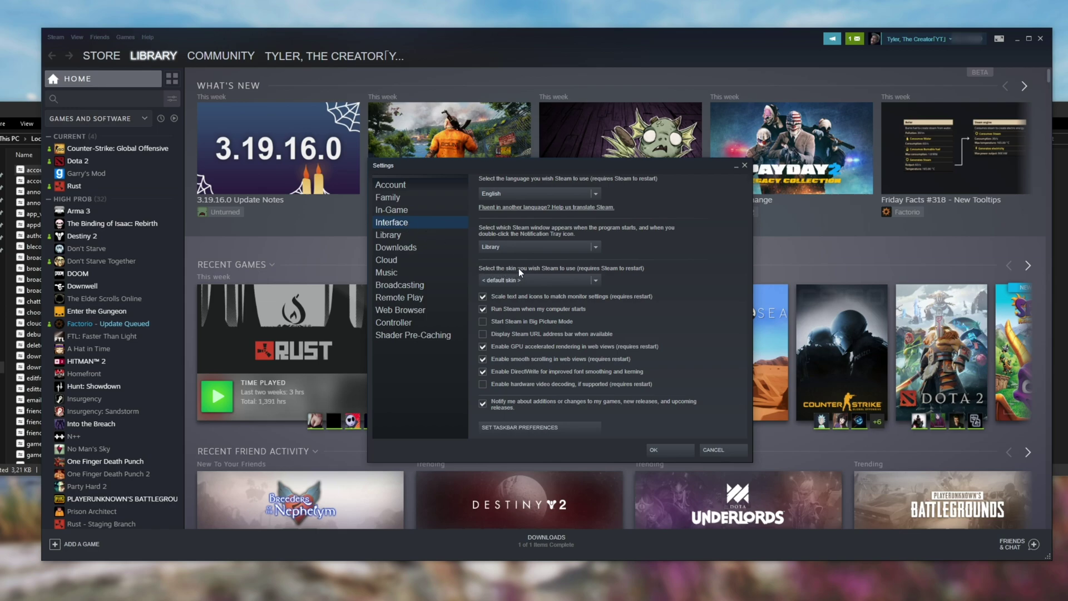
click(590, 280)
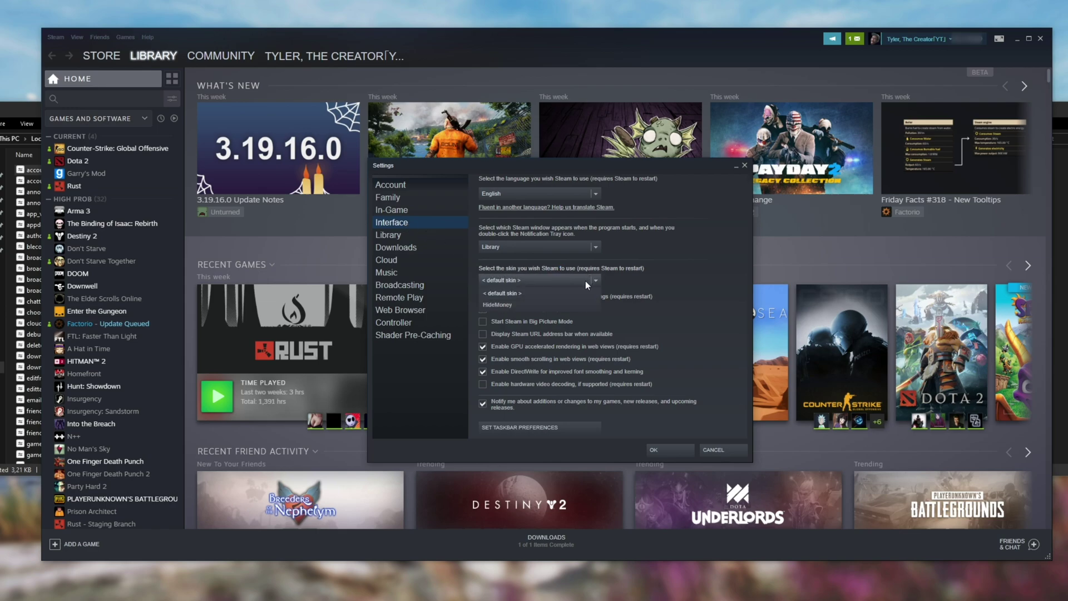
click(515, 304)
click(673, 450)
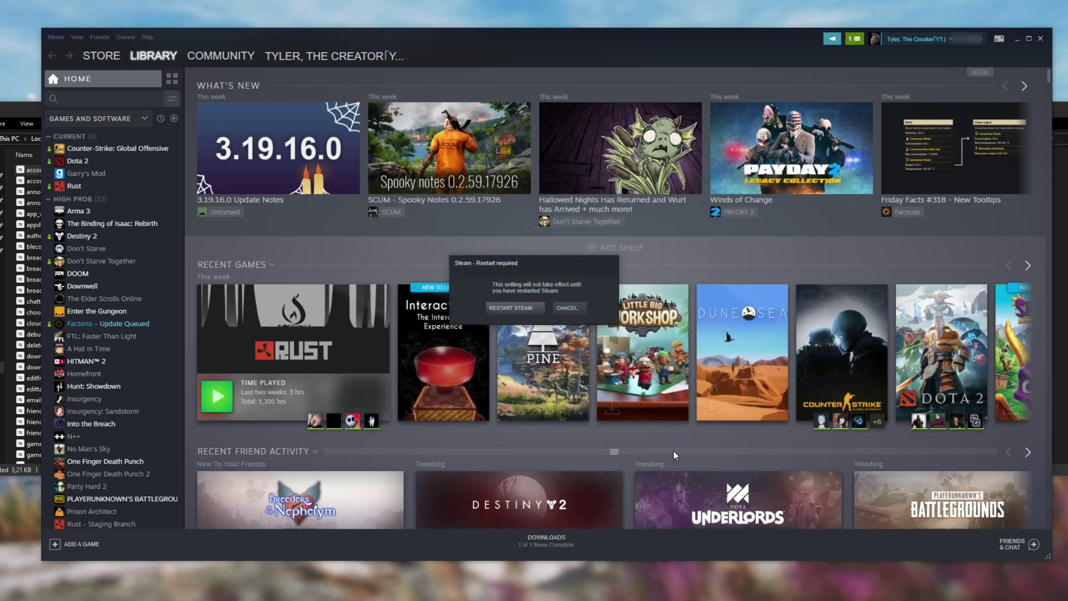
click(520, 309)
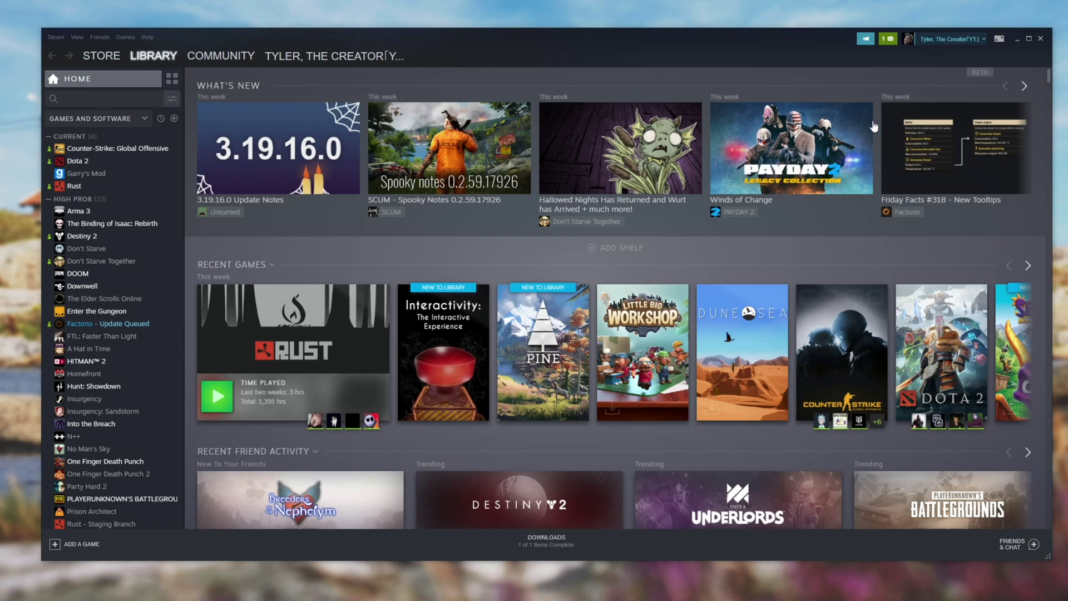
Step: Check the wallet entry in the account menu beside the profile name and close the menu
click(983, 43)
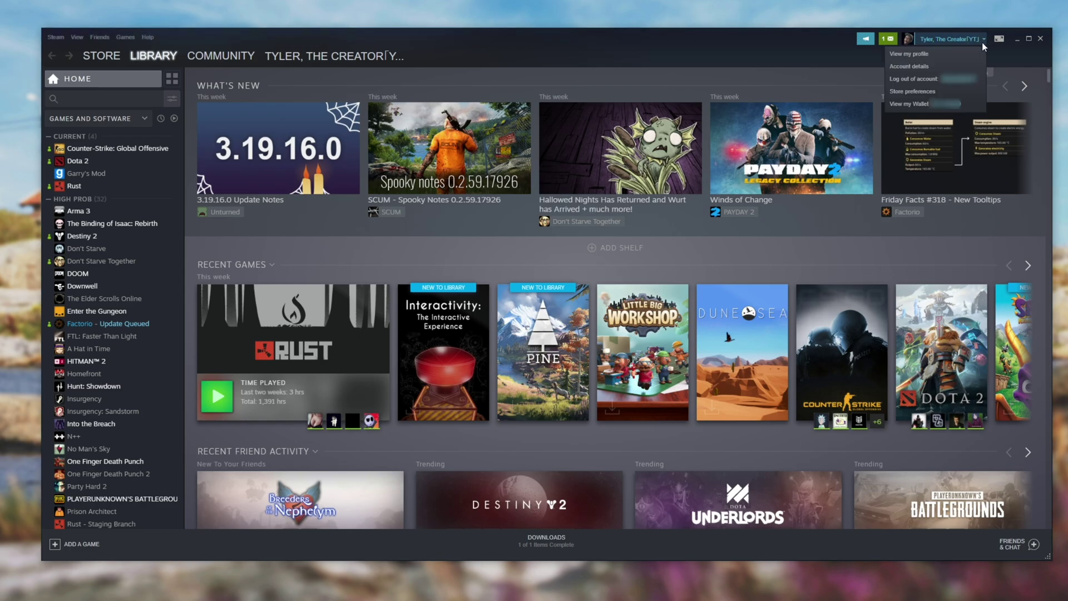
click(975, 39)
click(798, 55)
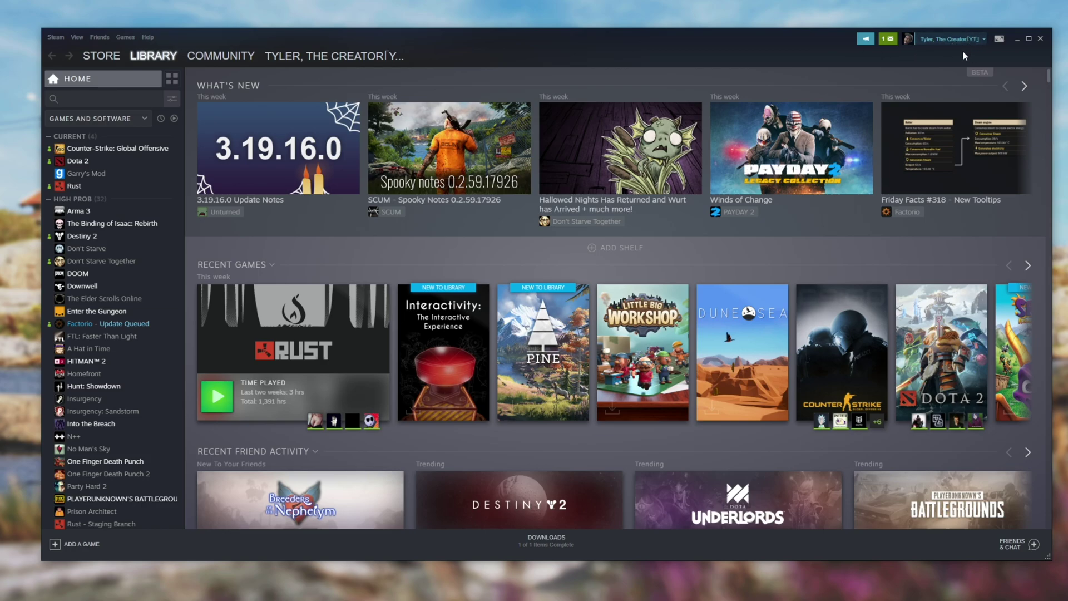
Step: Switch to HideMoney's layout folder and reopen its accountbutton.layout in Notepad++
key(alt+Tab)
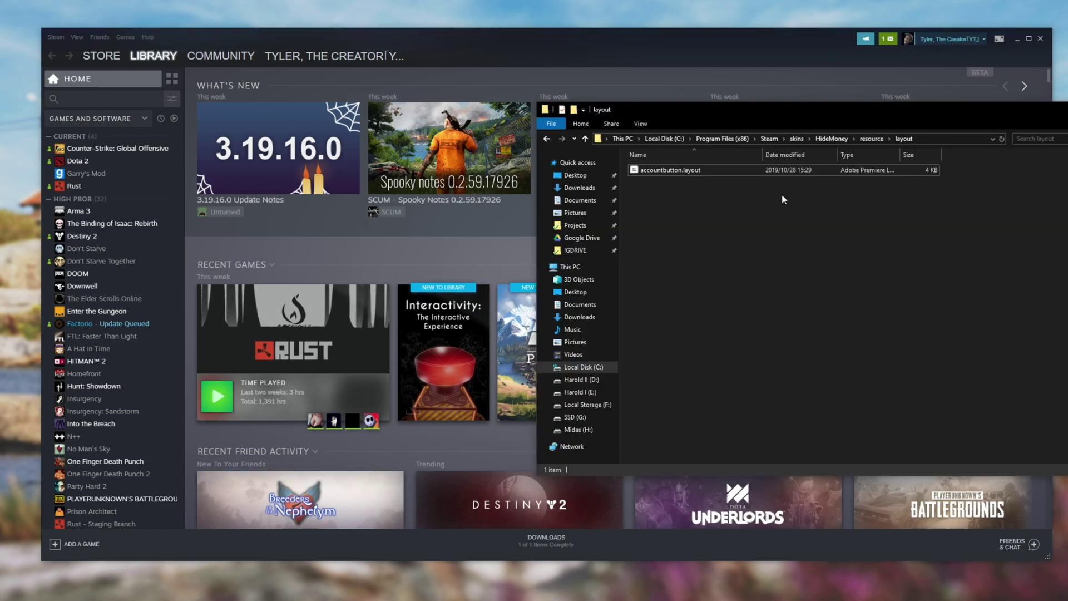
right_click(712, 169)
click(757, 234)
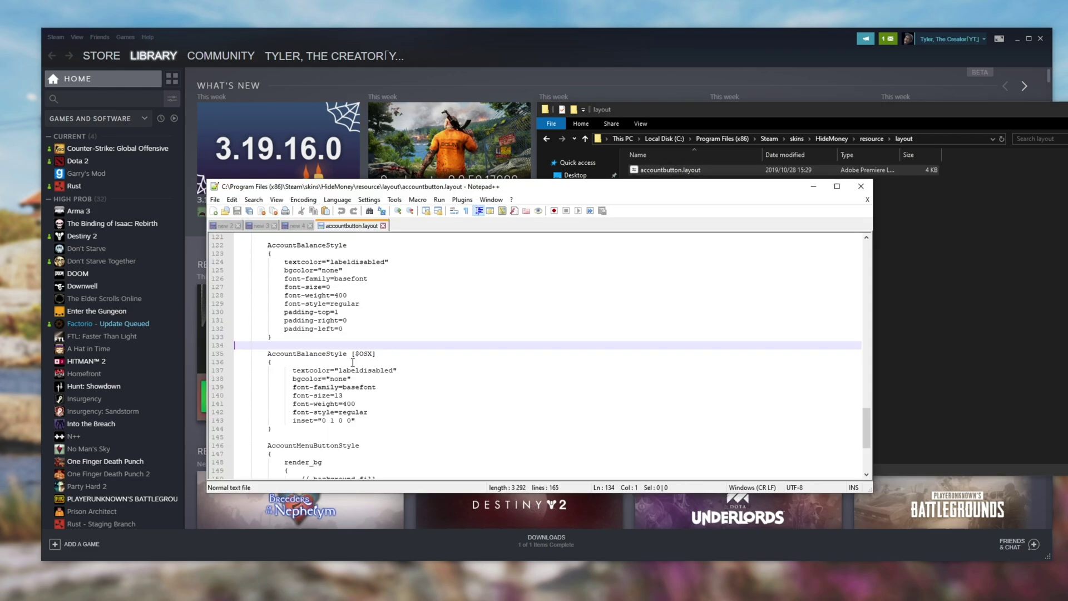
Step: Set padding-right to 8 and padding-left to 2 in the first AccountBalanceStyle block
drag(340, 312, 350, 320)
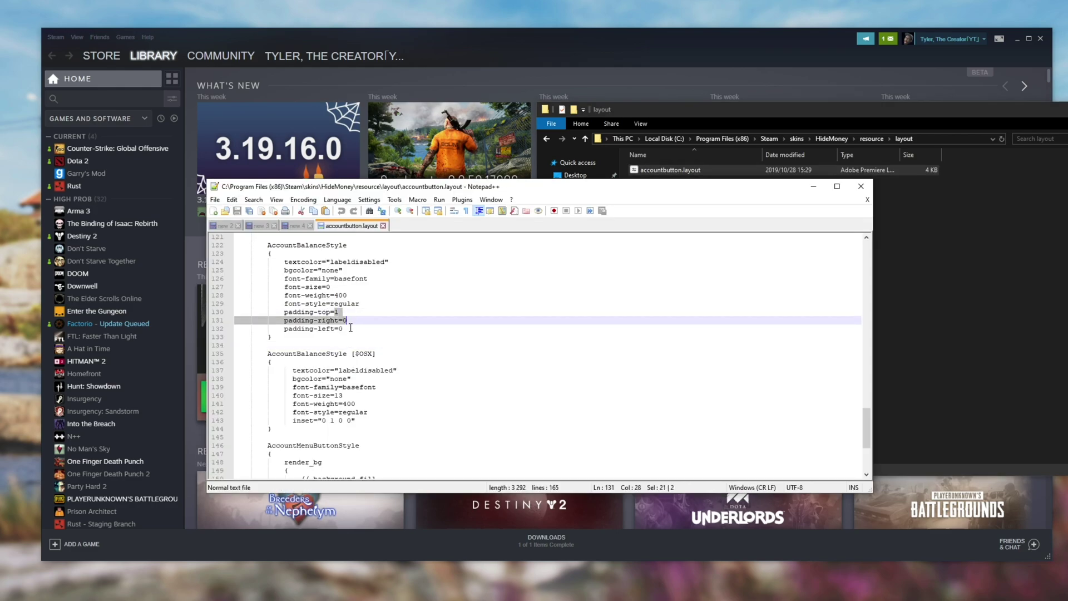
click(354, 320)
key(BackSpace)
text(8)
click(345, 328)
key(BackSpace)
text(2)
Step: Undo the two padding edits, redo them, and minimize the editor window
key(ctrl+z)
key(ctrl+z)
key(ctrl+z)
key(ctrl+z)
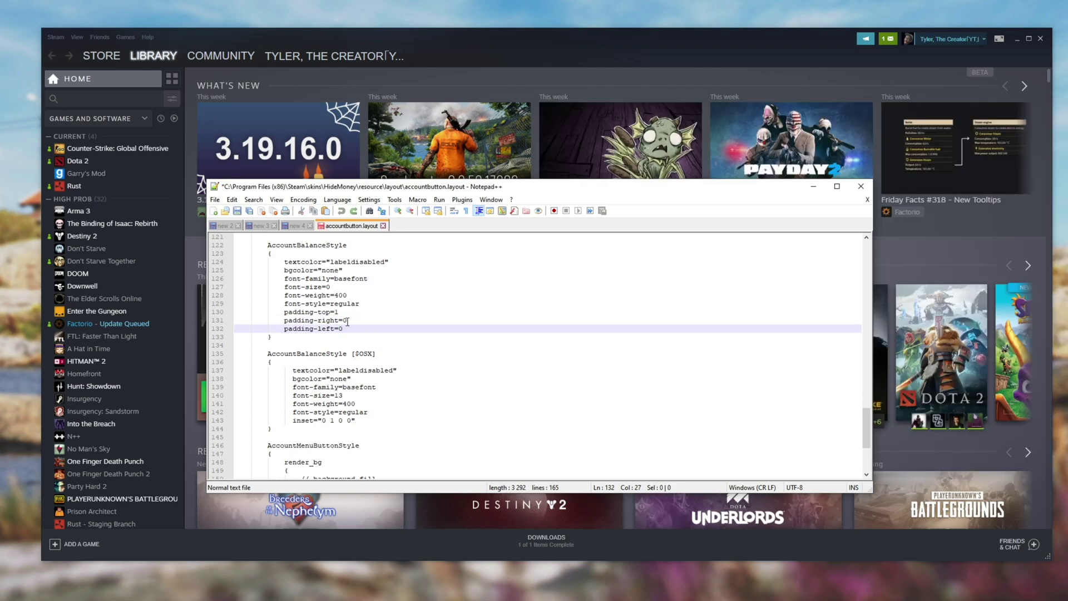
key(ctrl+y)
key(ctrl+y)
key(ctrl+y)
key(ctrl+y)
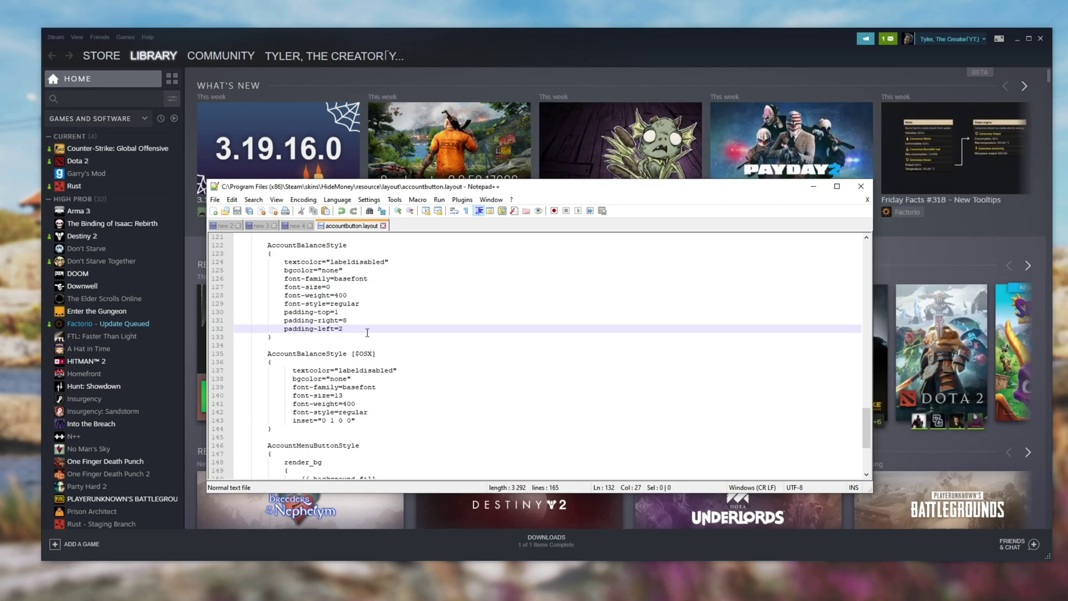
click(813, 187)
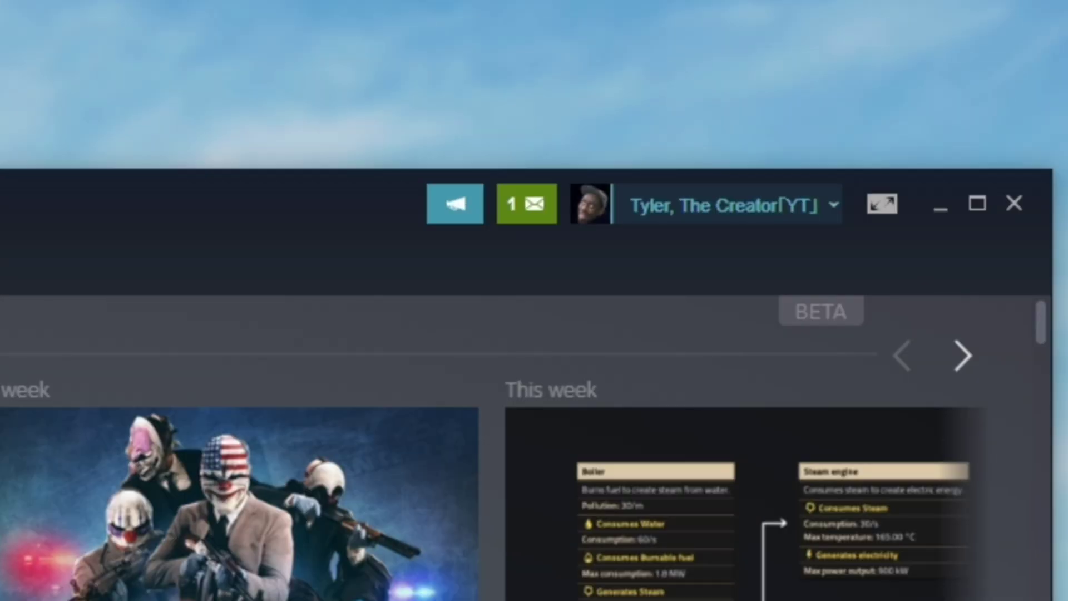